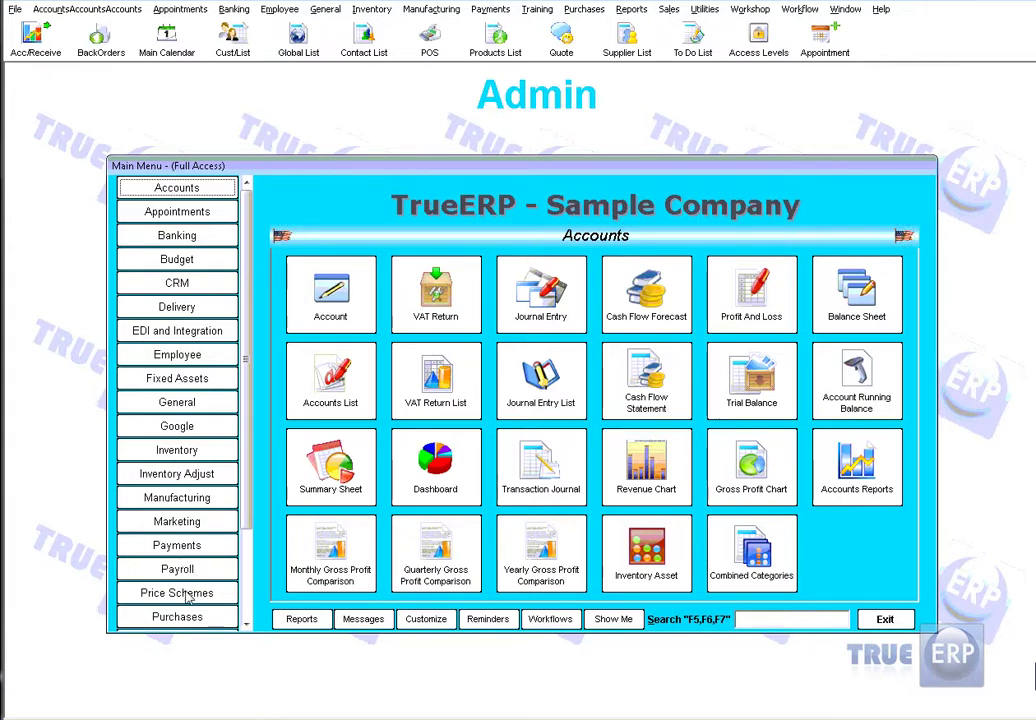
Step: Create a new purchase order from the Purchases module and choose Edison as the supplier
scroll(200, 500, down, 3)
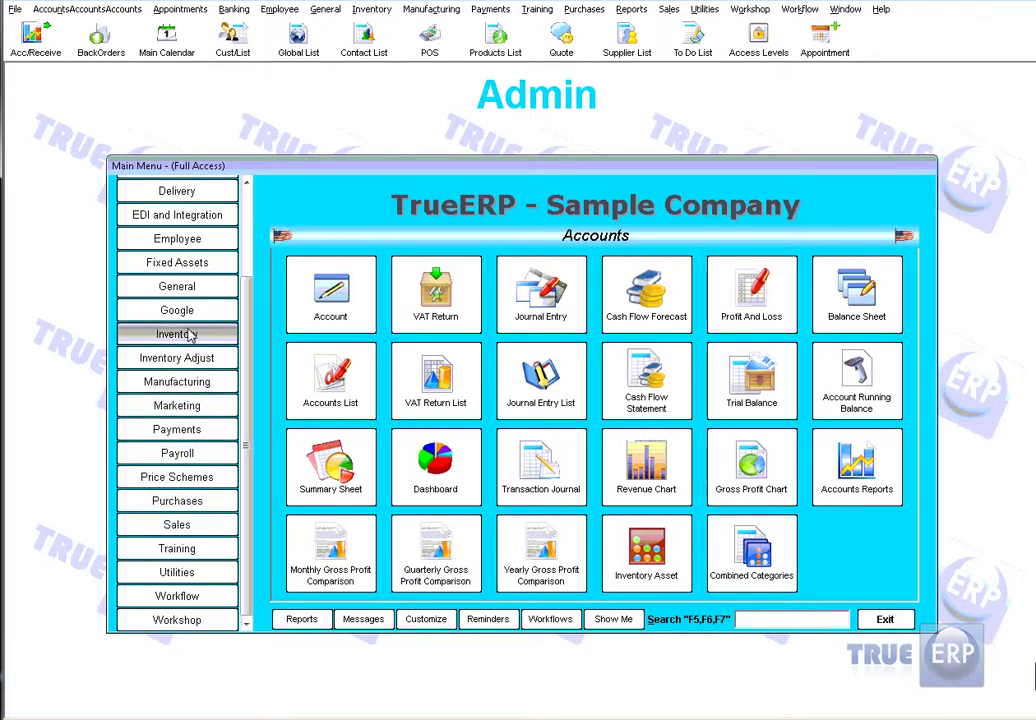
click(189, 502)
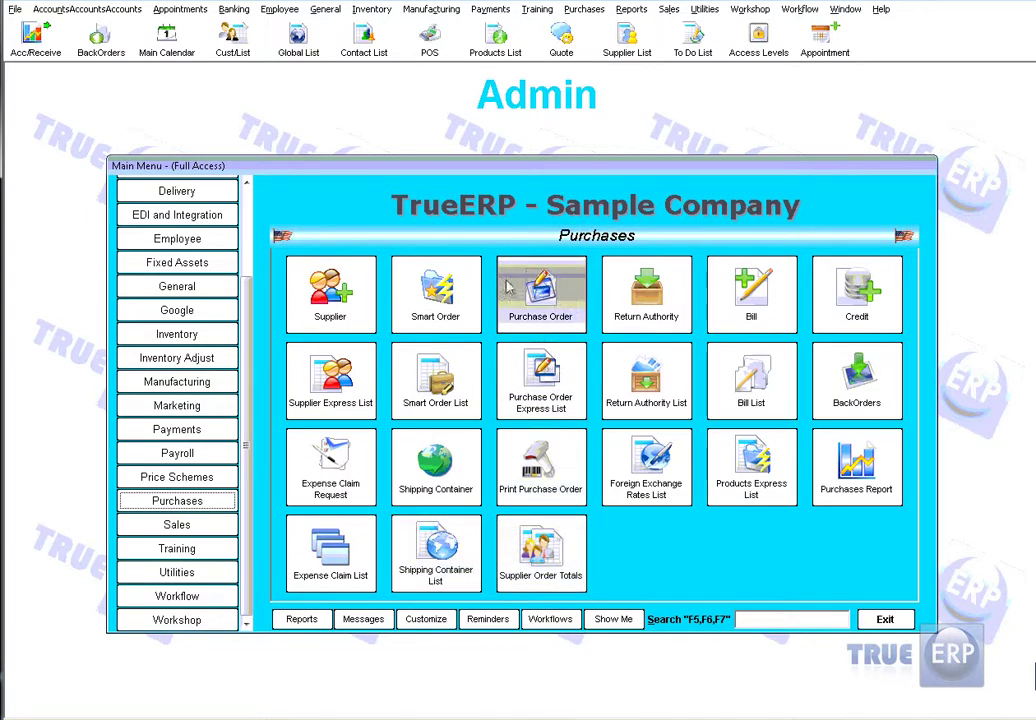
click(543, 290)
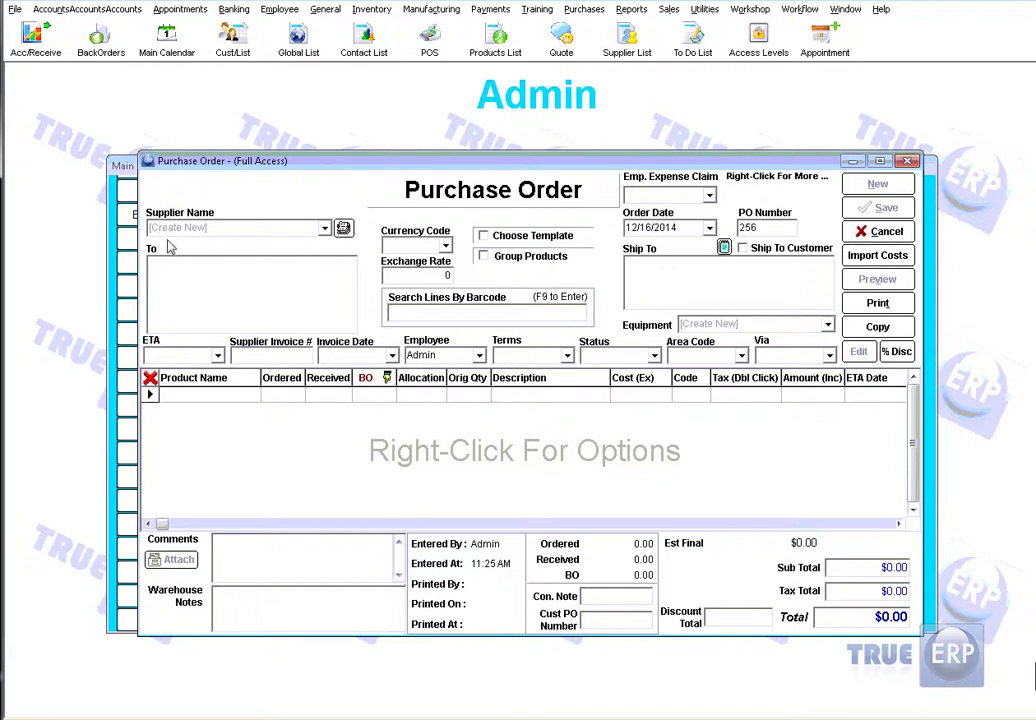
text(edi)
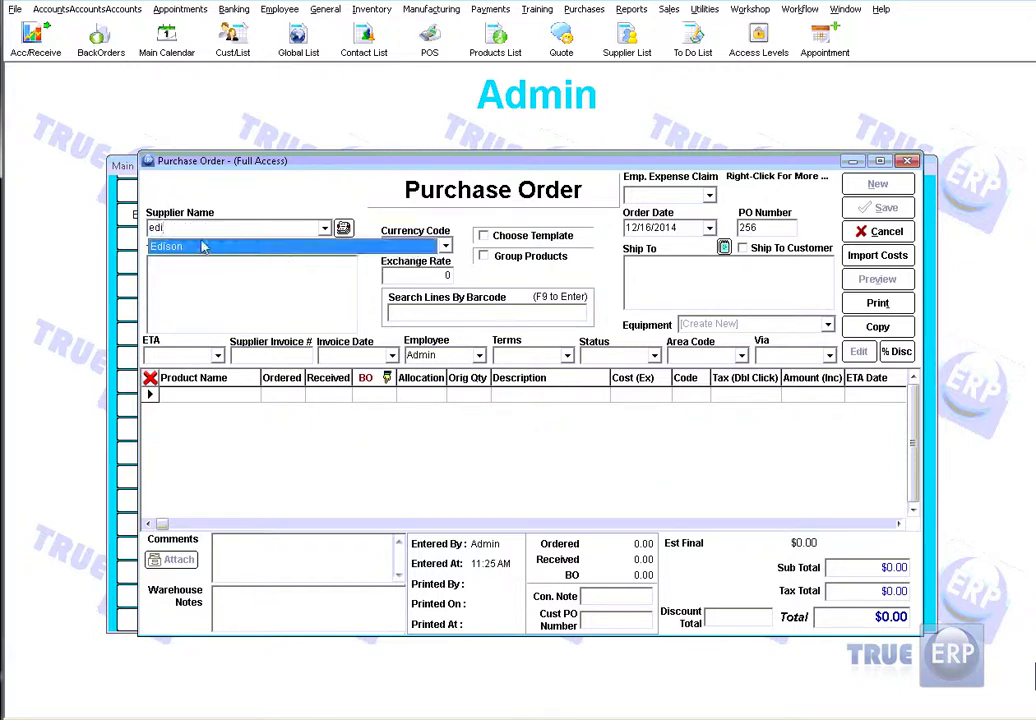
click(200, 246)
Step: Add an Antenna line with 20 units ordered and accept Edison as the product's preferred supplier
click(205, 395)
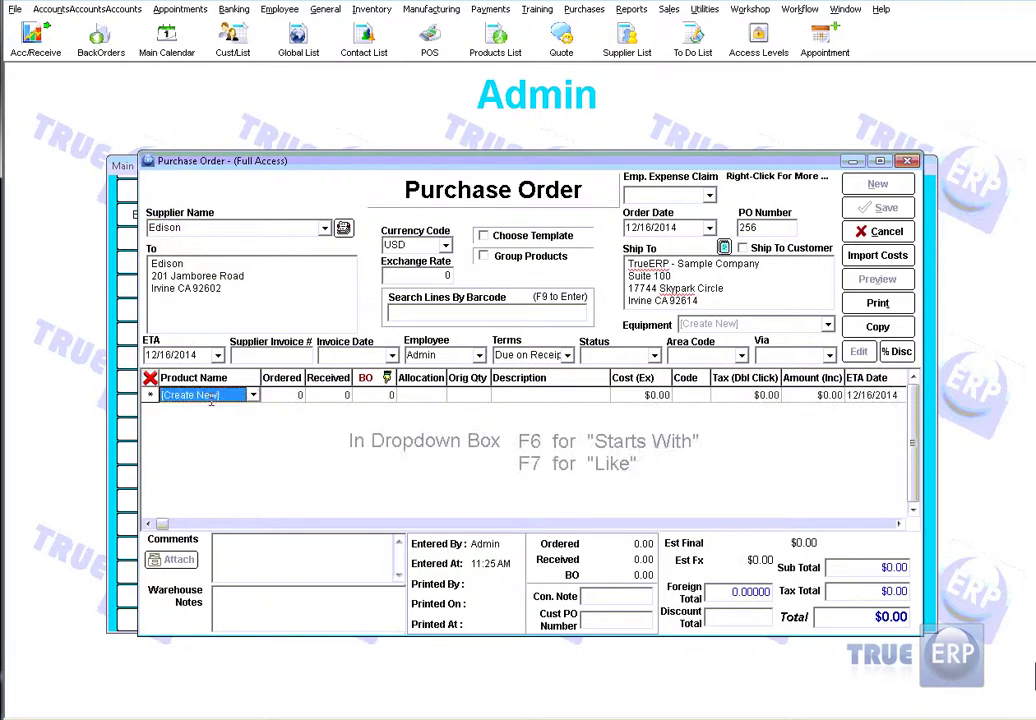
text(ant)
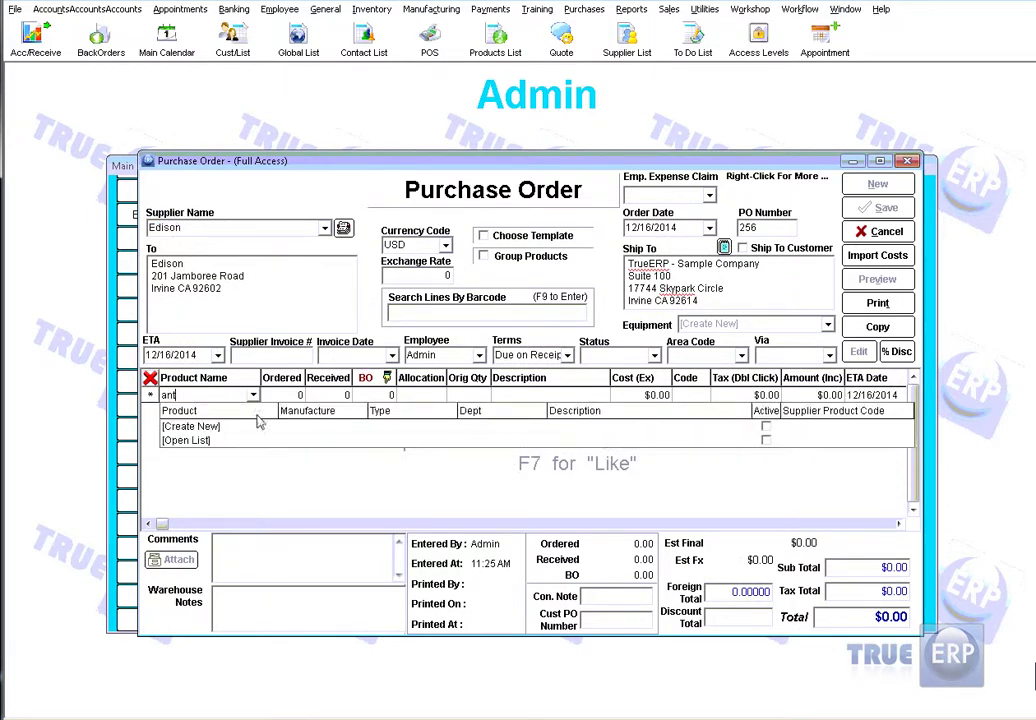
click(190, 425)
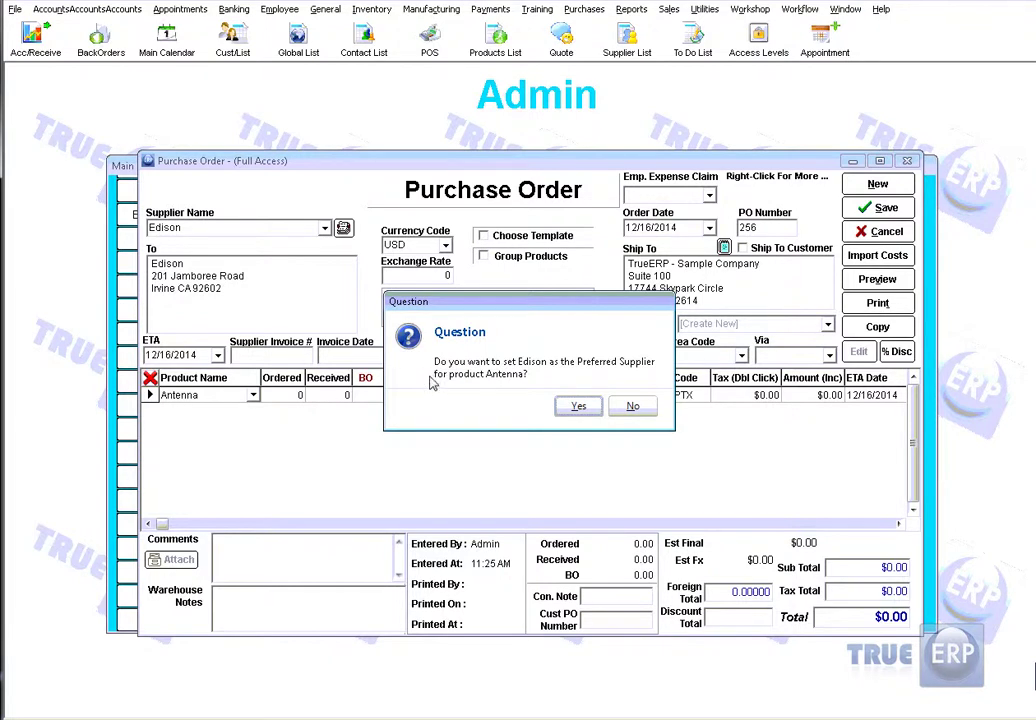
click(578, 406)
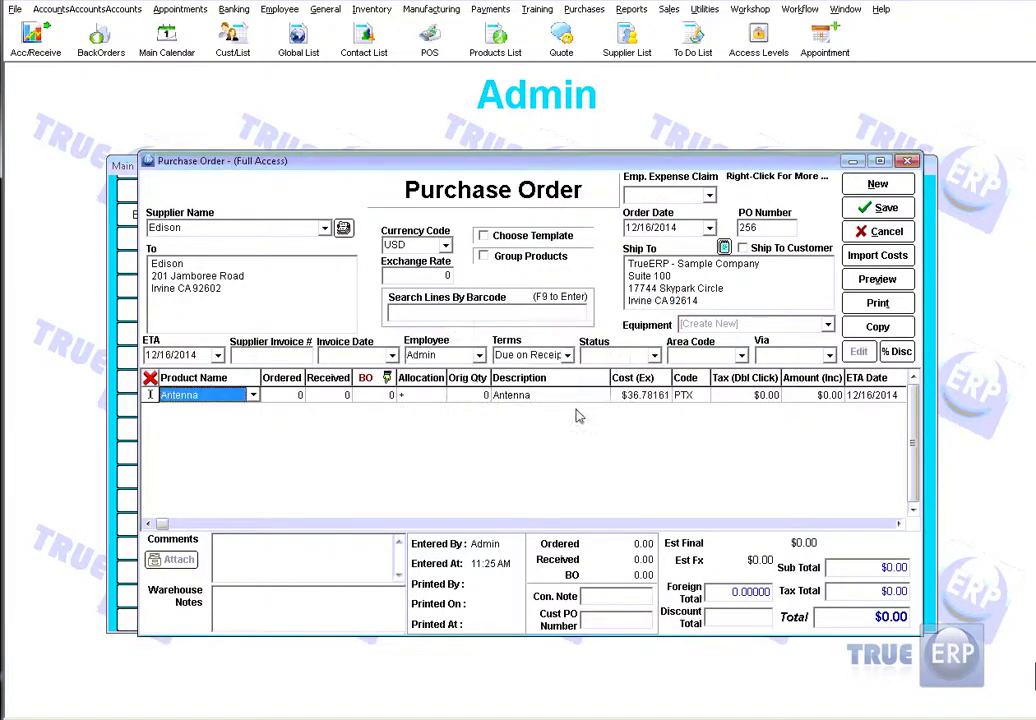
click(277, 399)
text(20)
key(Return)
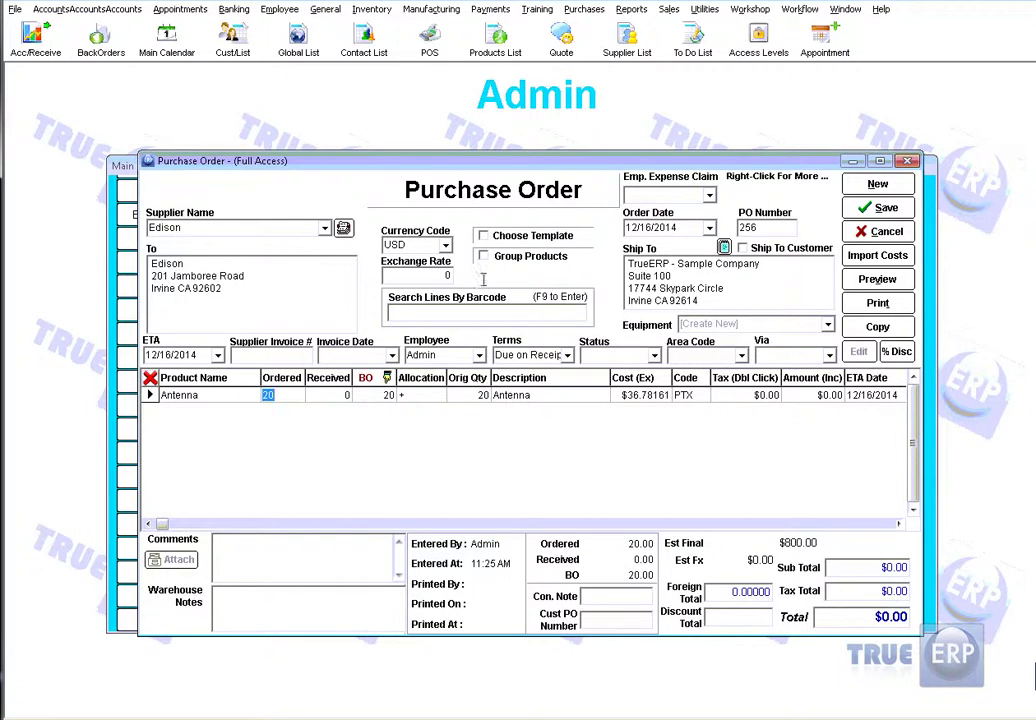
Step: Bring up the print options for the Edison purchase order, cancel them without output and close the order
click(900, 312)
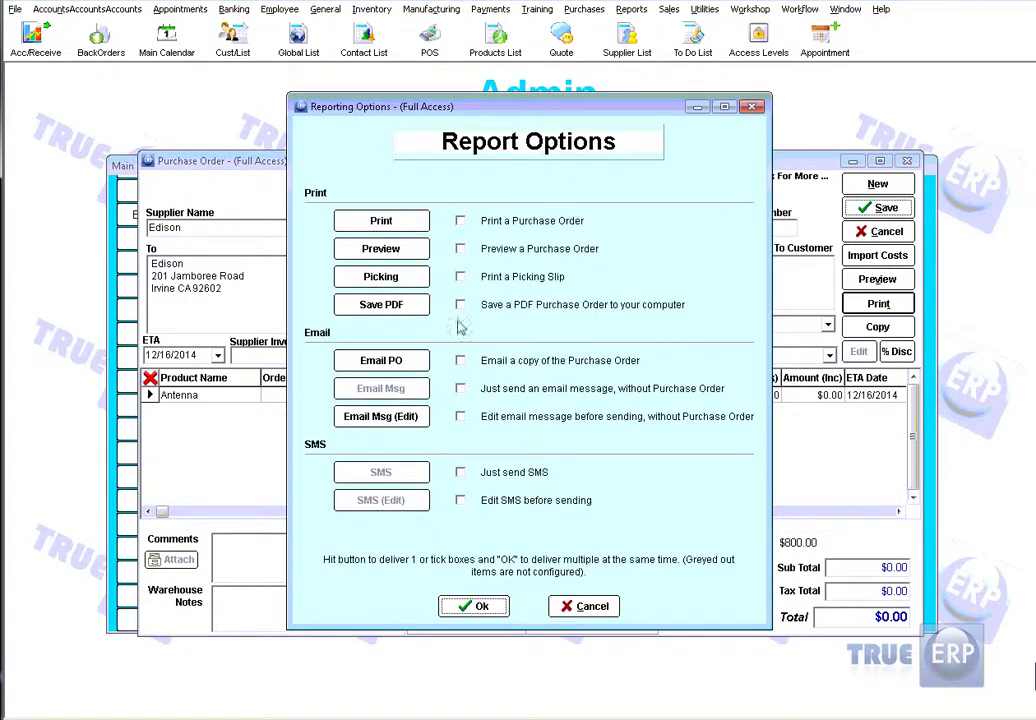
click(610, 607)
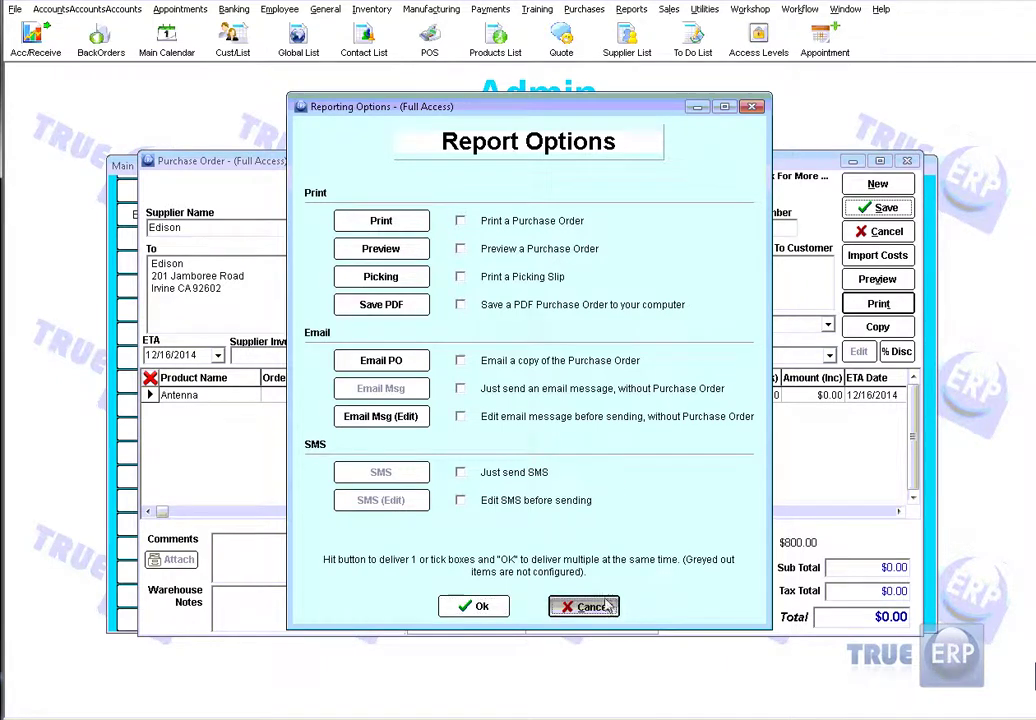
key(Escape)
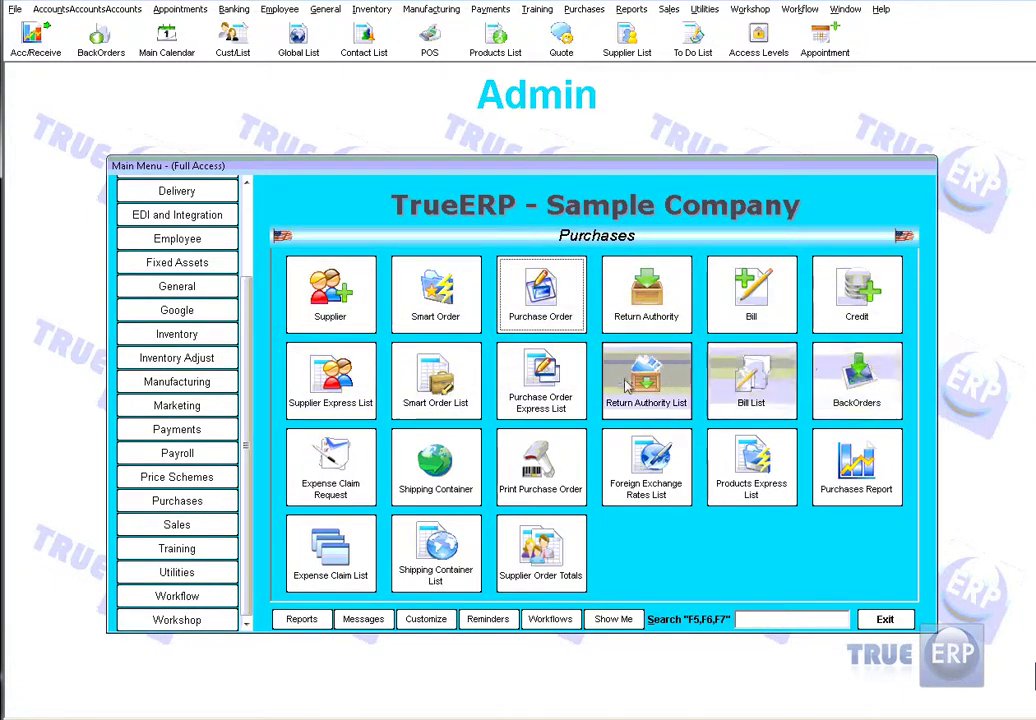
Step: Open Edison's Antenna order from the back-order view of the Purchase Order Express List
click(538, 372)
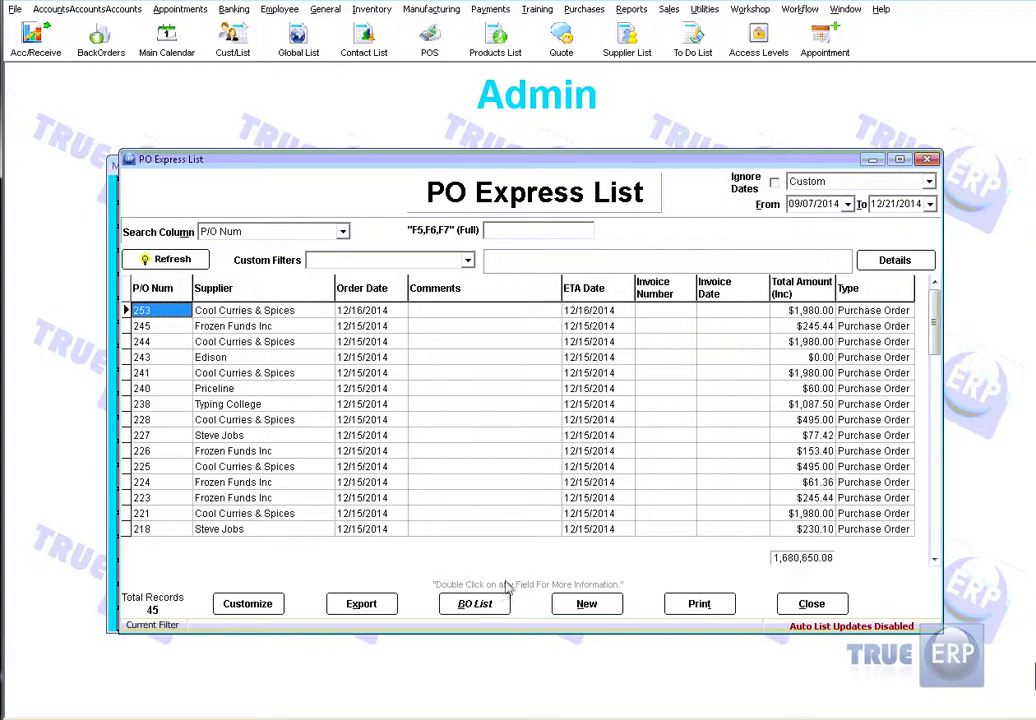
click(484, 606)
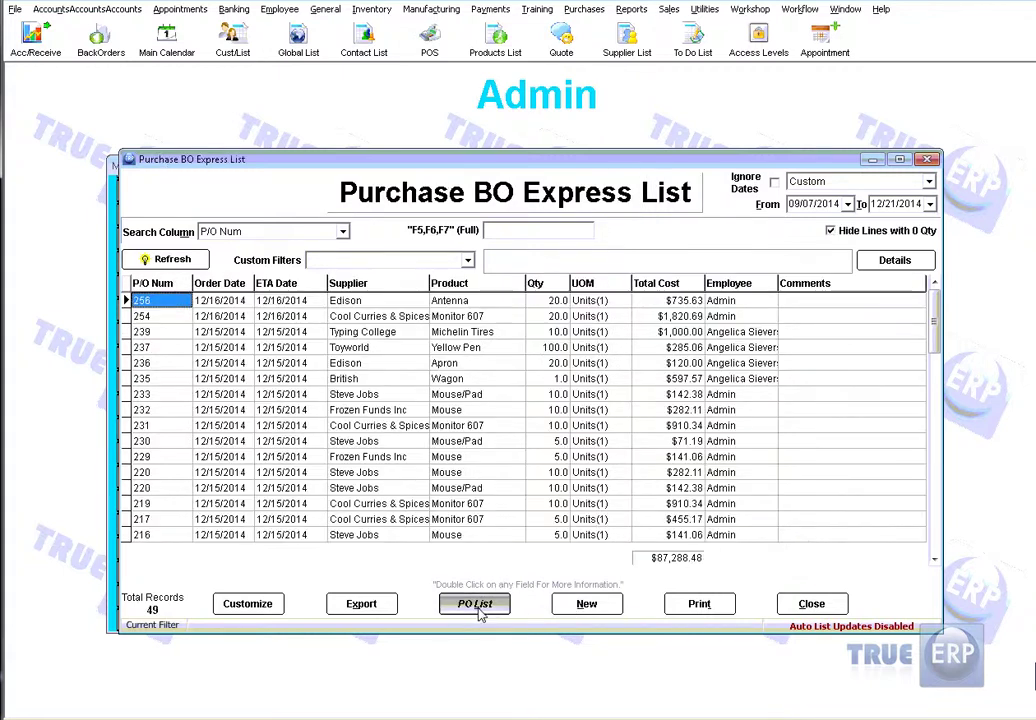
double_click(365, 305)
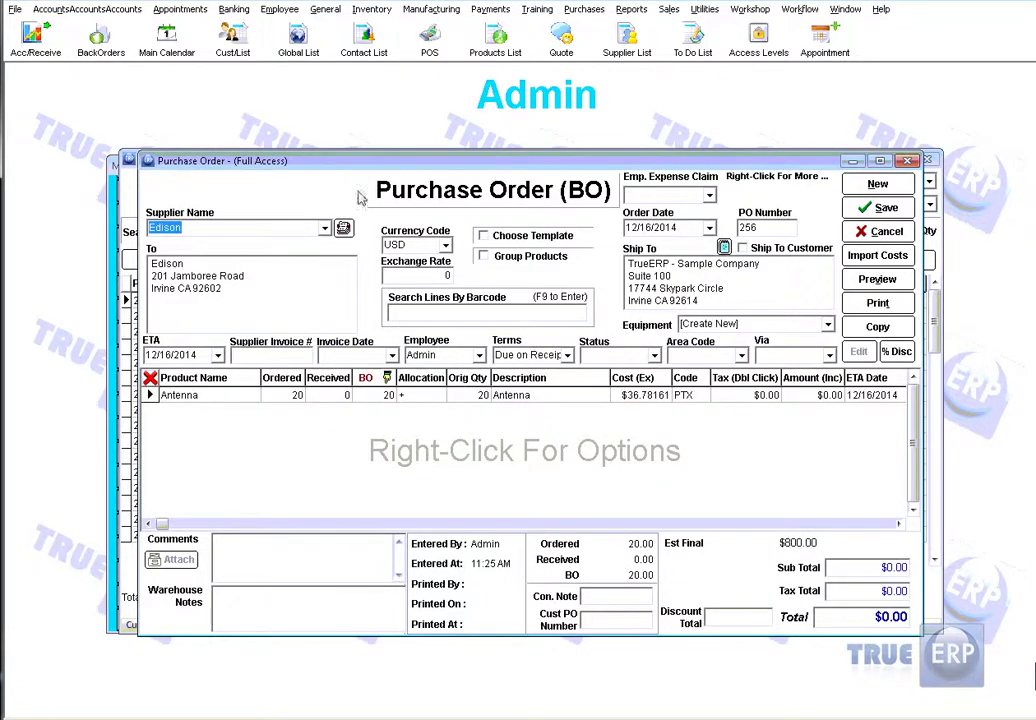
Step: Record 20 Antenna units as received and save the order, declining to view outstanding back orders
click(338, 400)
text(20)
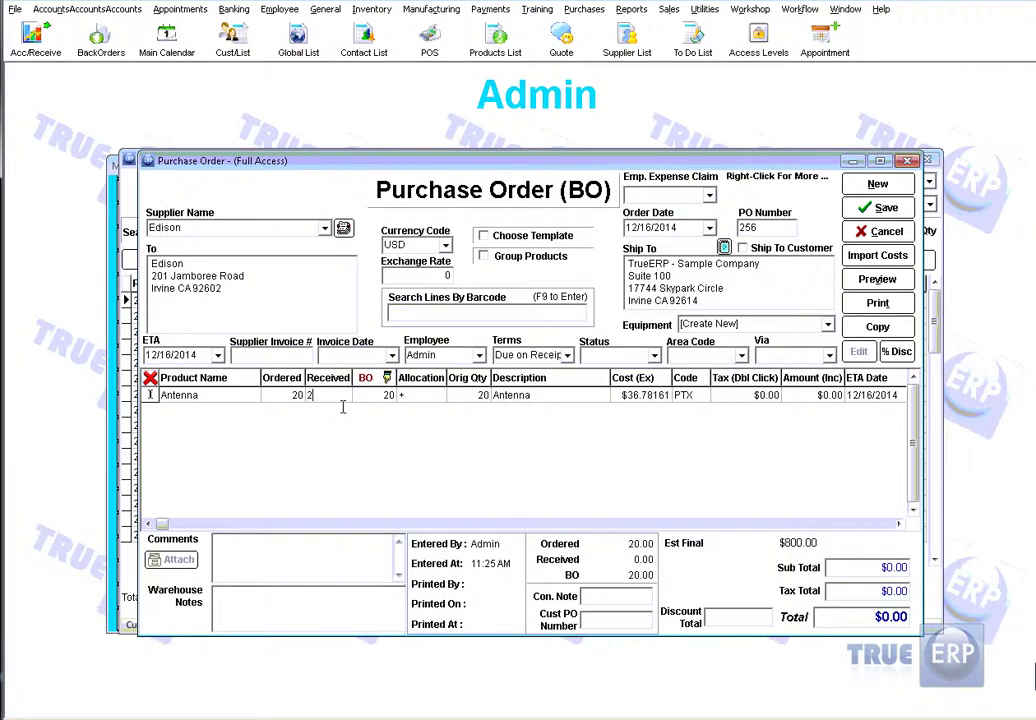
key(Return)
click(886, 207)
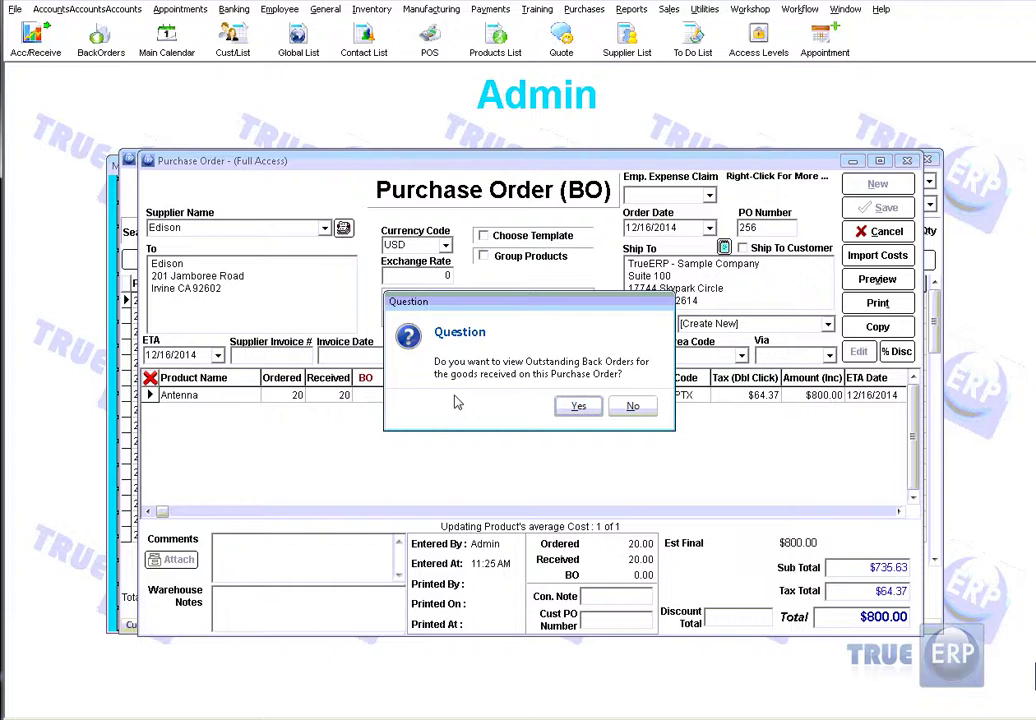
click(647, 410)
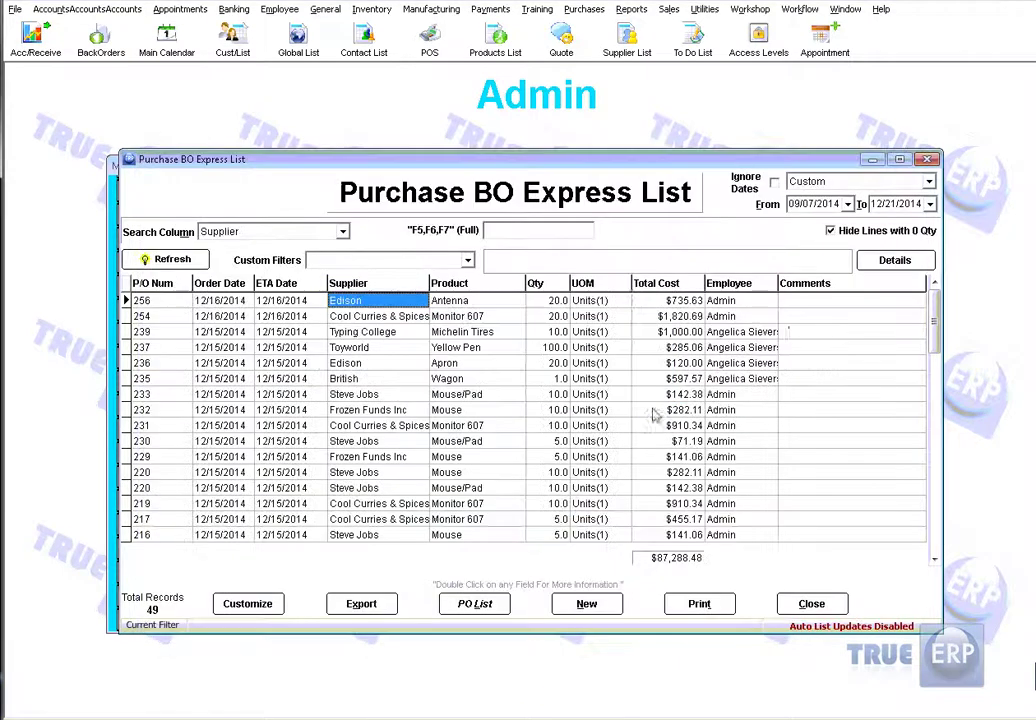
Step: Refresh the purchase back-order list, check the PO Express List for the received Edison order and close it
click(150, 261)
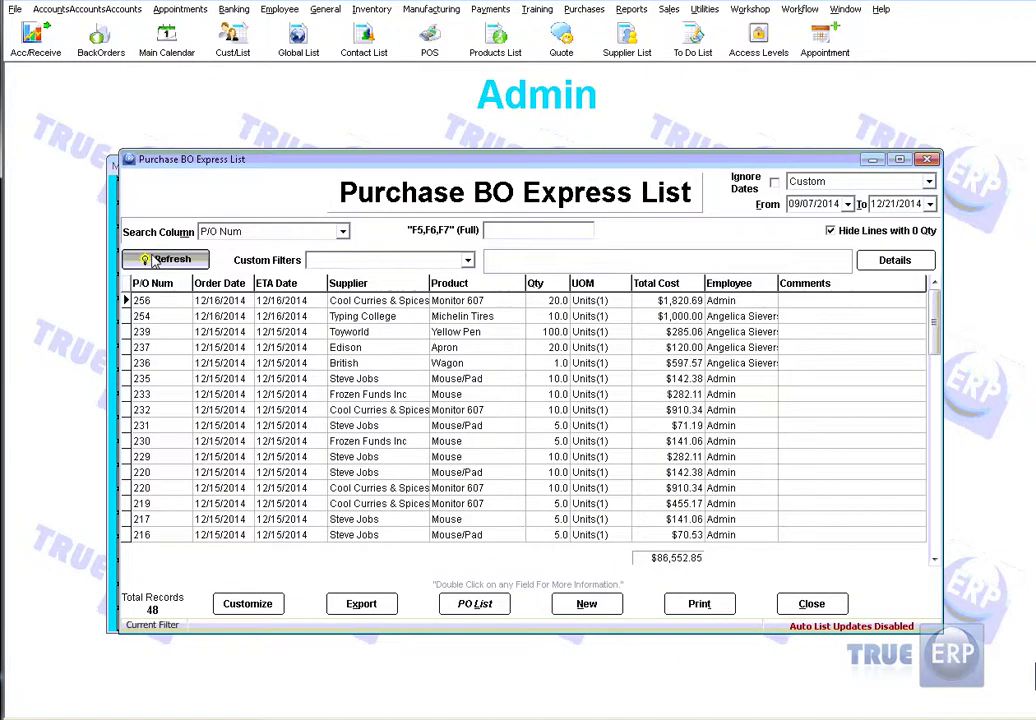
click(467, 606)
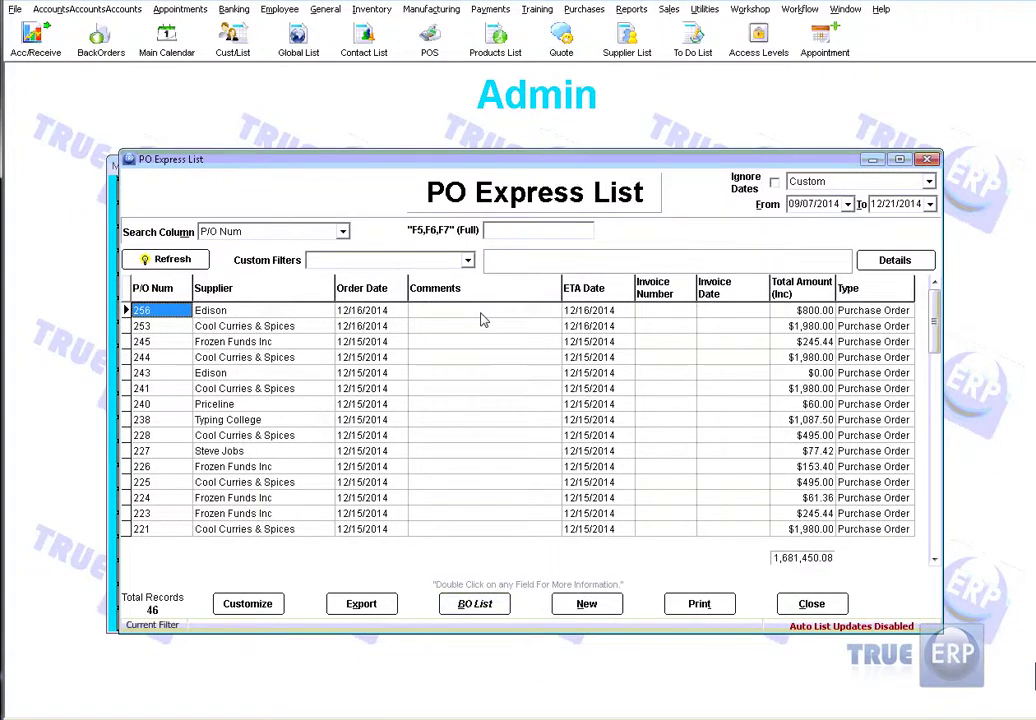
click(812, 604)
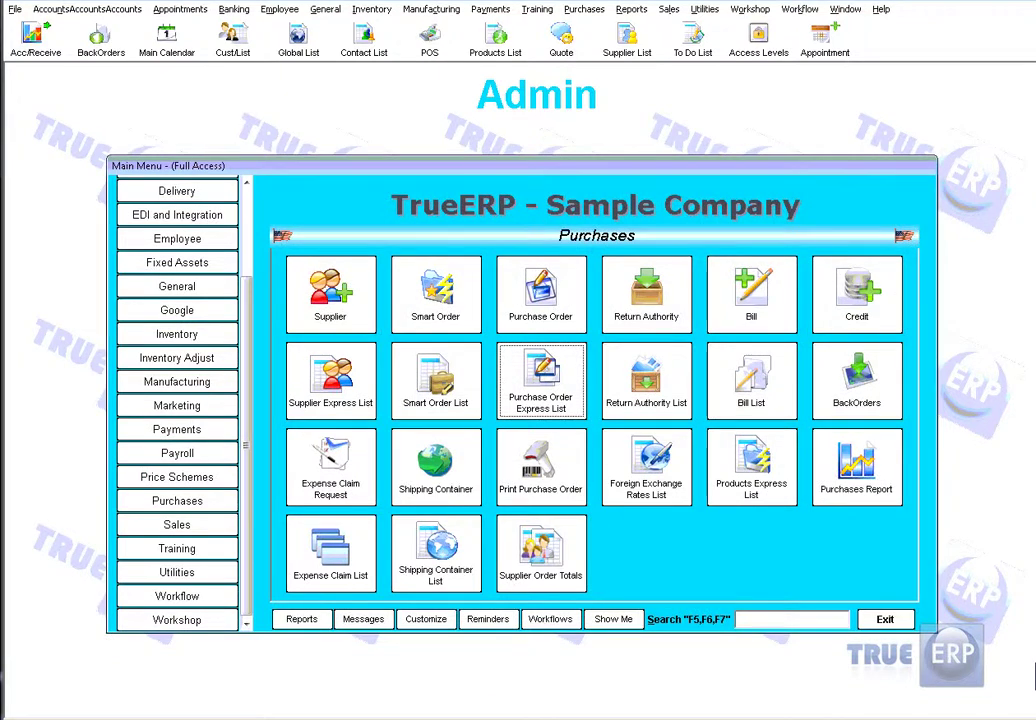
Step: Create another purchase order with Frozen Funds Inc as the supplier
click(563, 316)
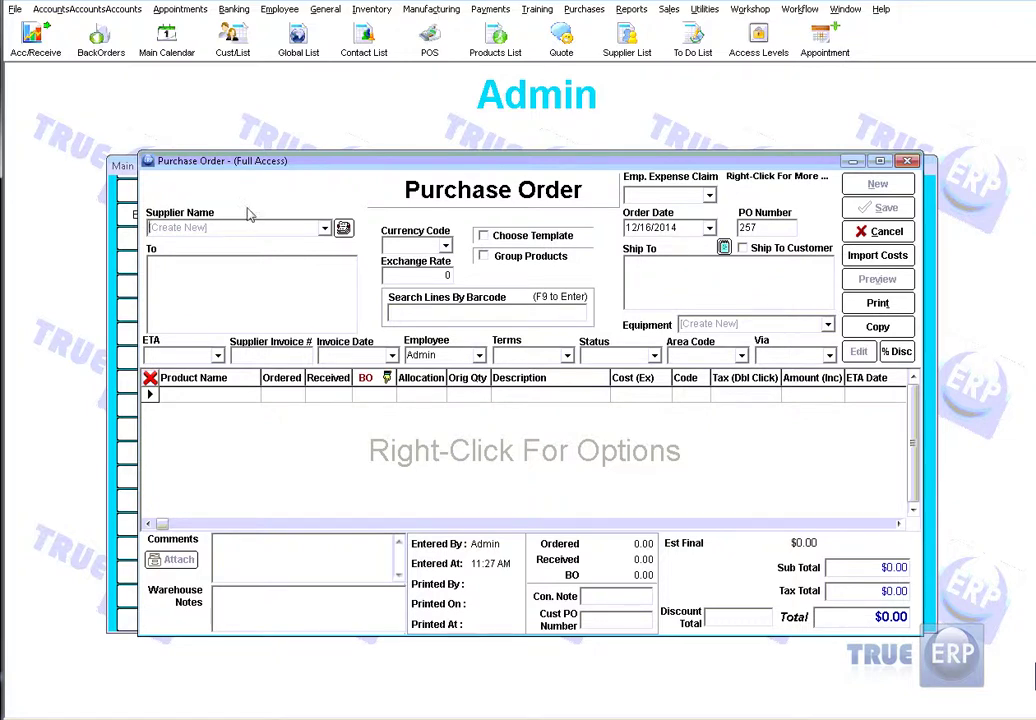
click(162, 237)
text(fro)
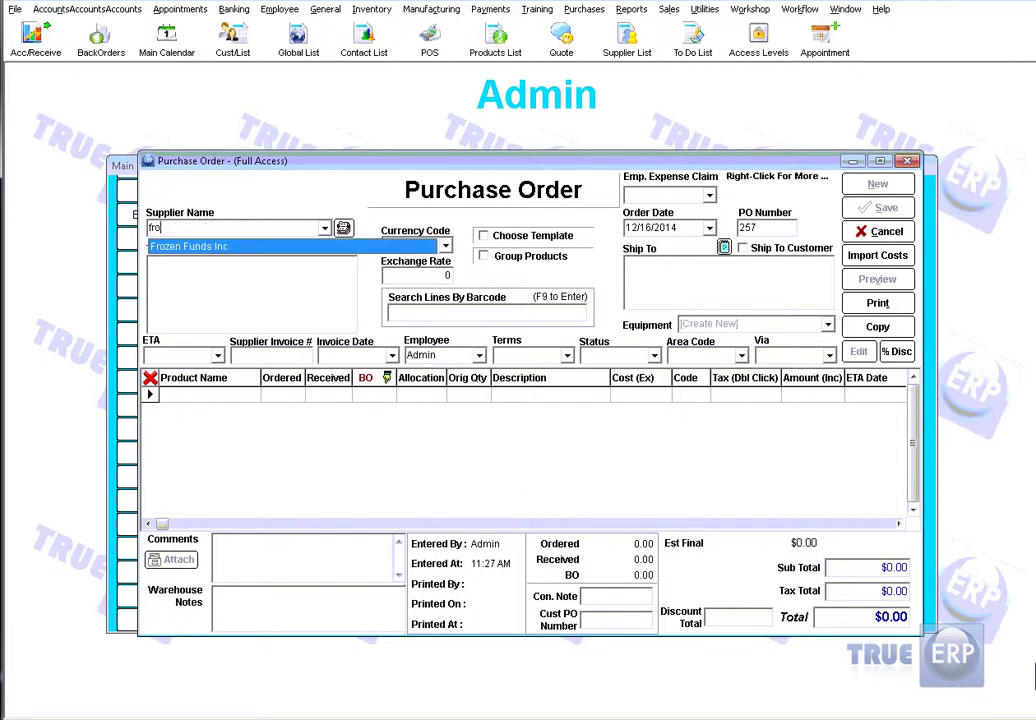
click(200, 244)
Step: Add a Mouse line with 10 ordered and 8 received, and save the order without viewing outstanding back orders
click(199, 396)
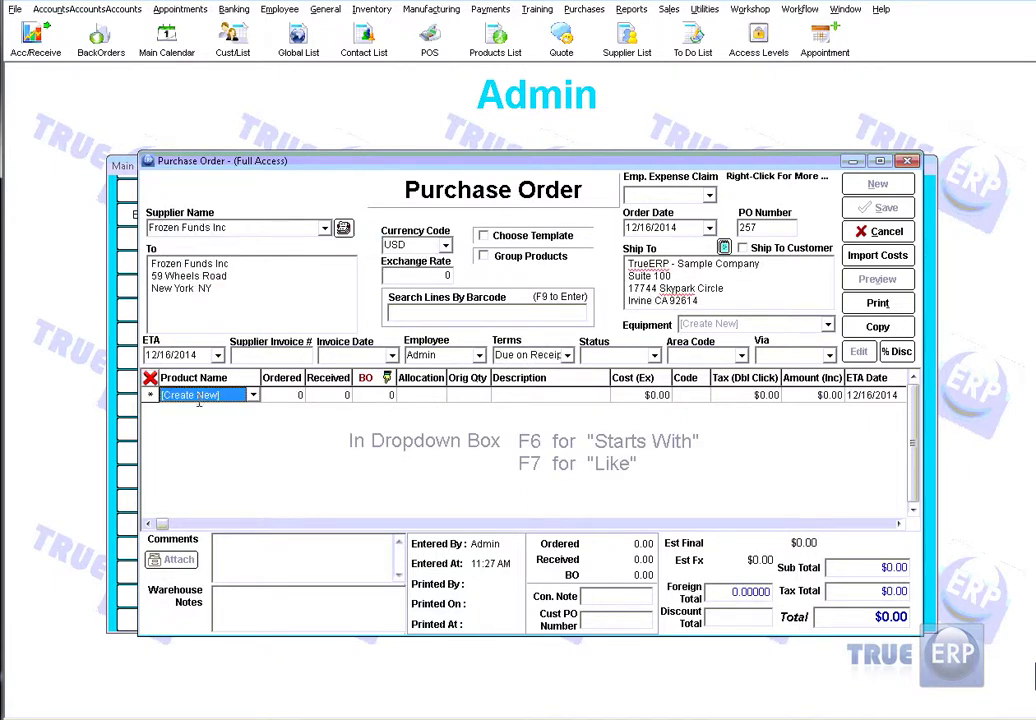
text(mouse)
key(Return)
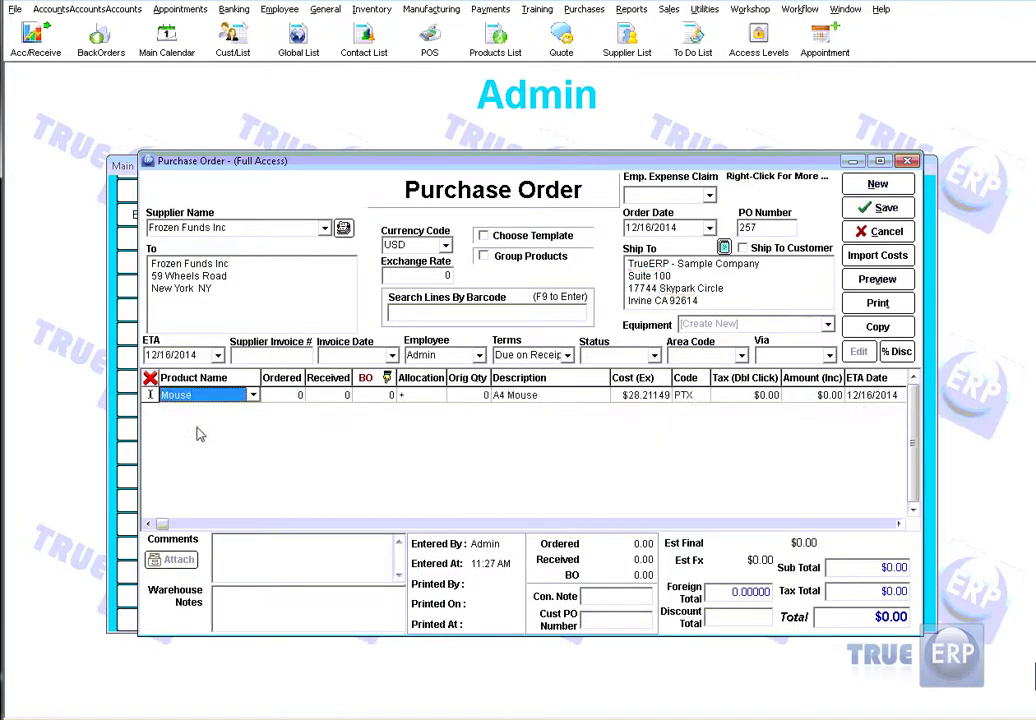
click(270, 397)
text(10)
click(330, 397)
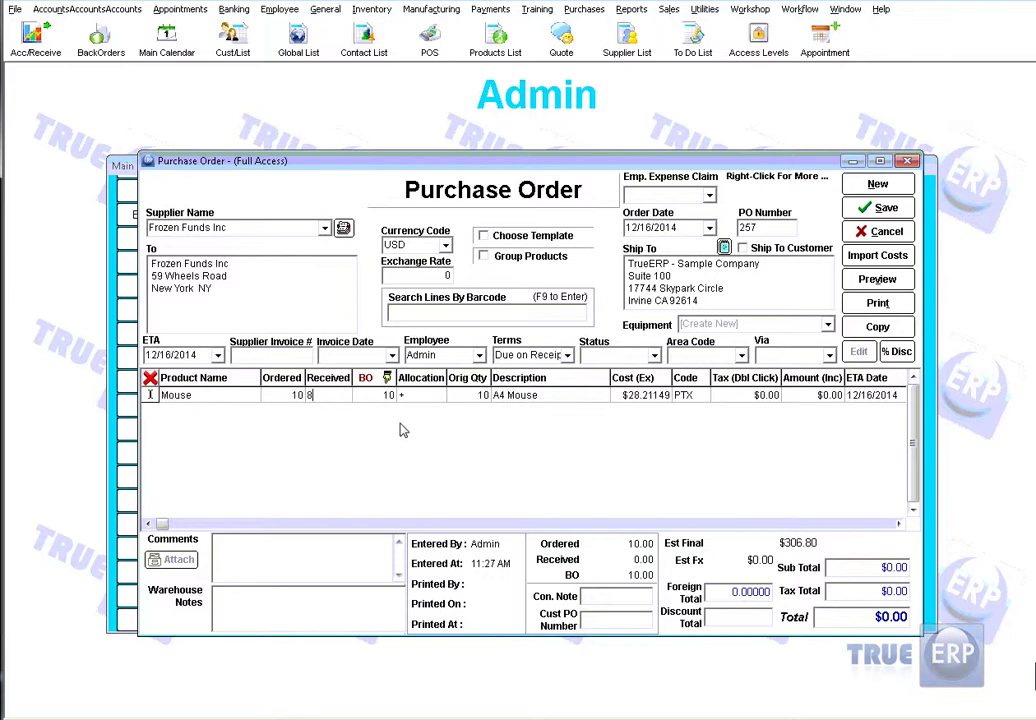
text(8)
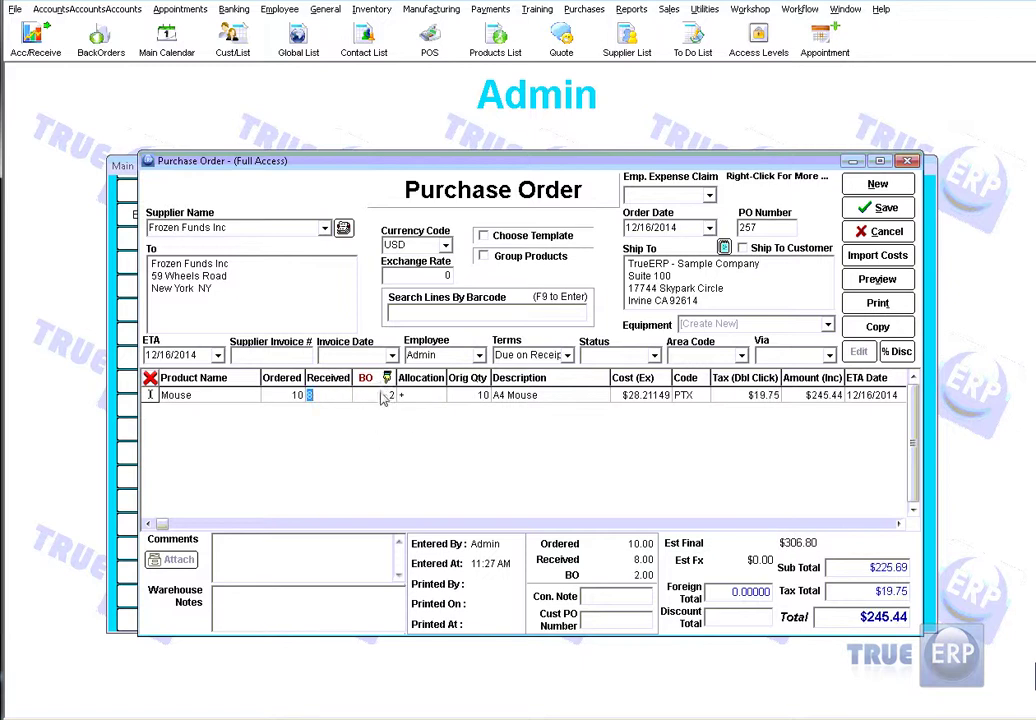
click(880, 209)
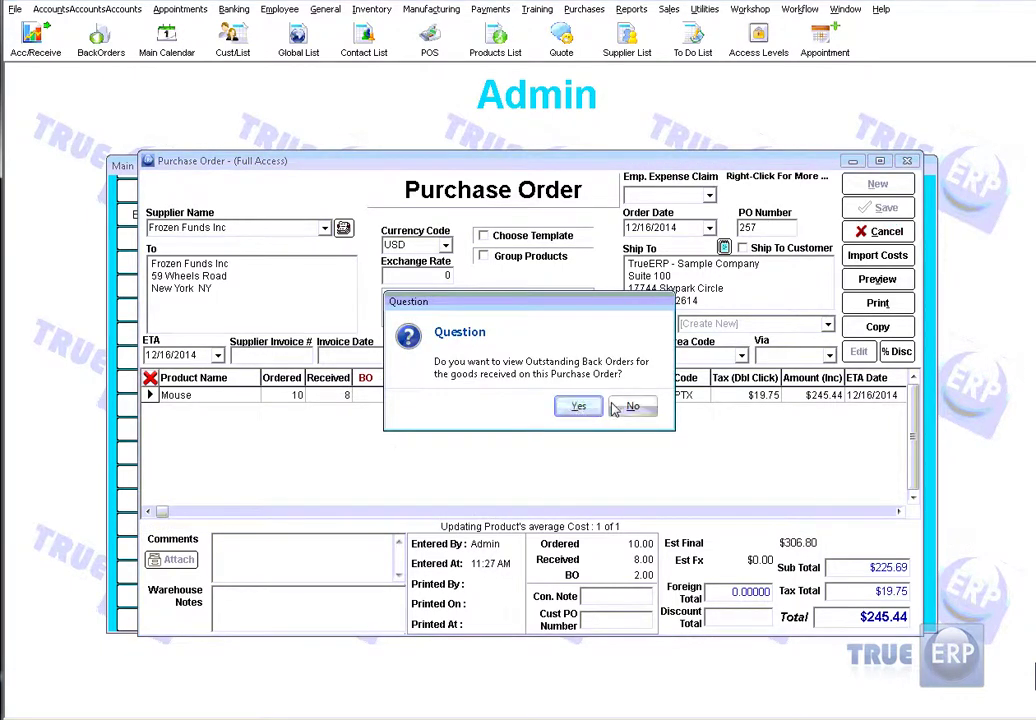
click(628, 406)
Step: Open the Frozen Funds Inc Mouse back order from the back-order view of the Purchase Order Express List
click(536, 382)
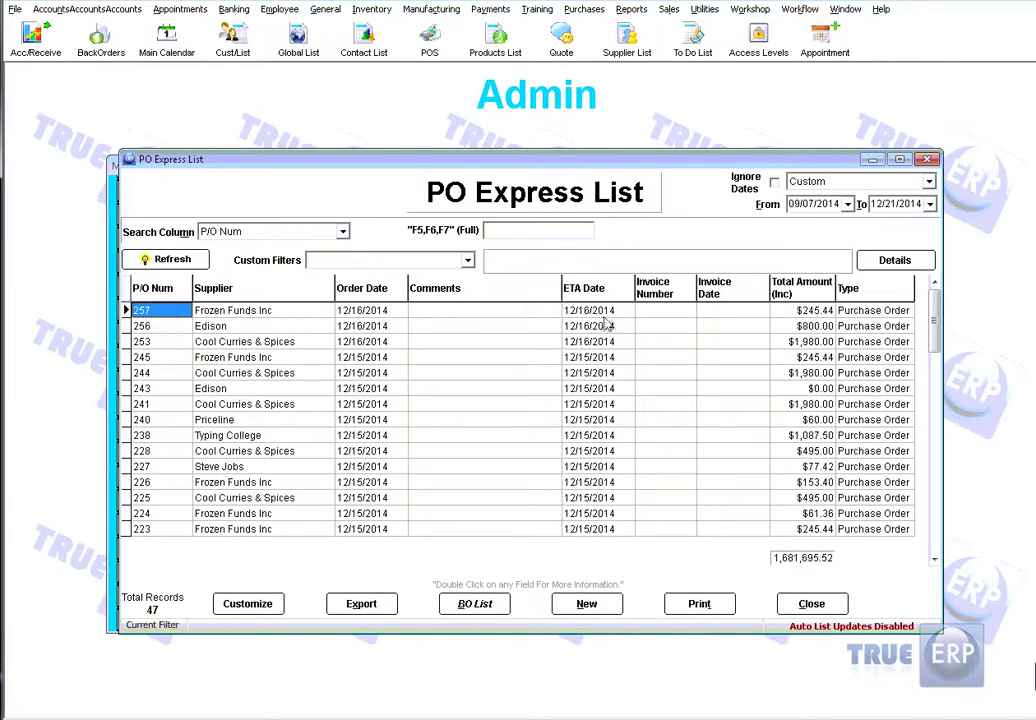
click(462, 604)
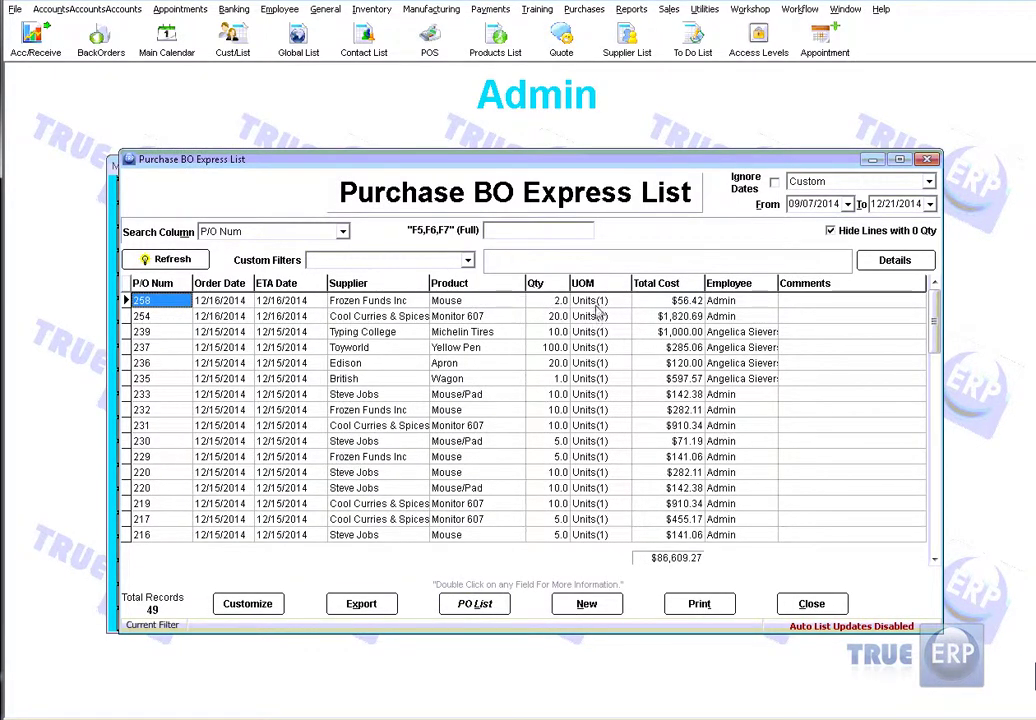
click(367, 301)
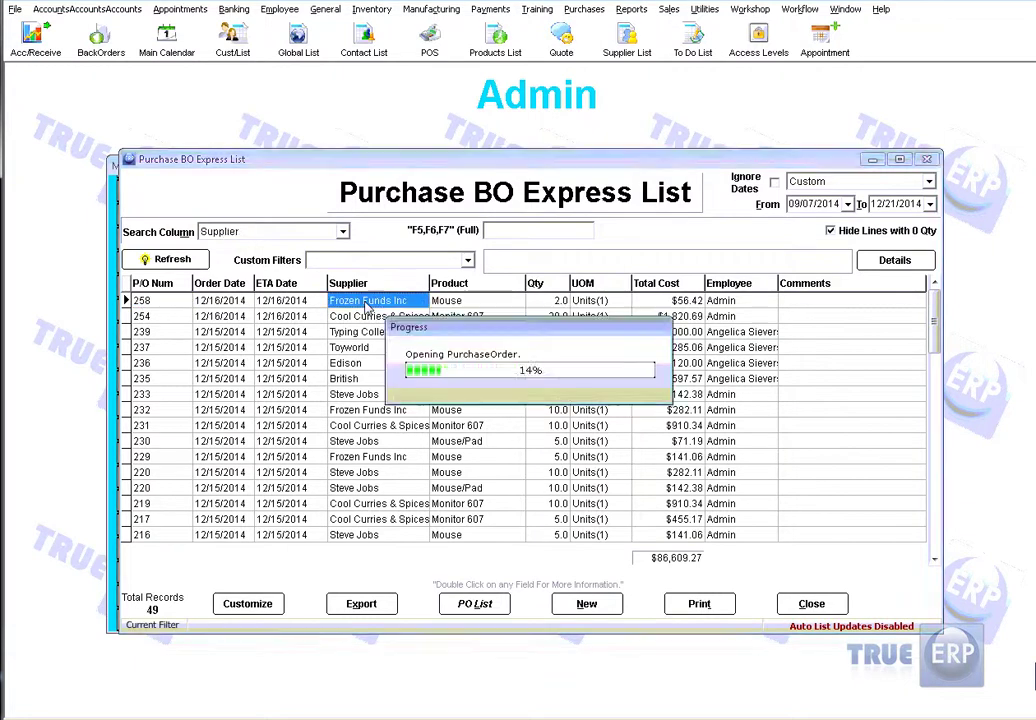
double_click(366, 304)
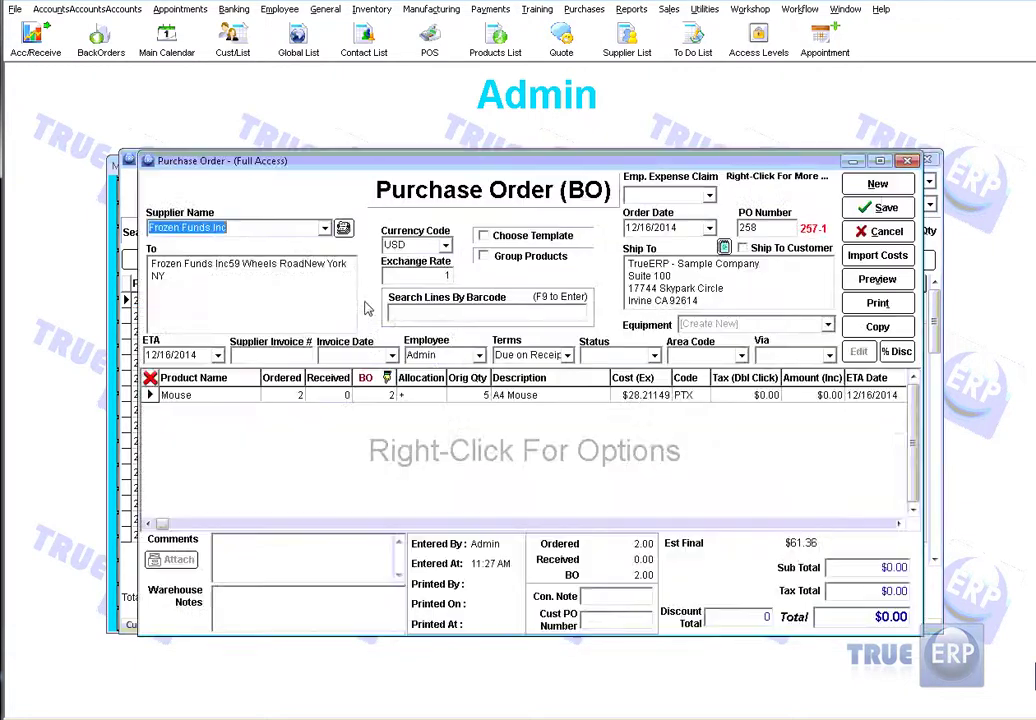
Step: Record 2 Mouse units as received, save the back order without viewing outstanding ones, and refresh the back-order list
click(336, 396)
text(2)
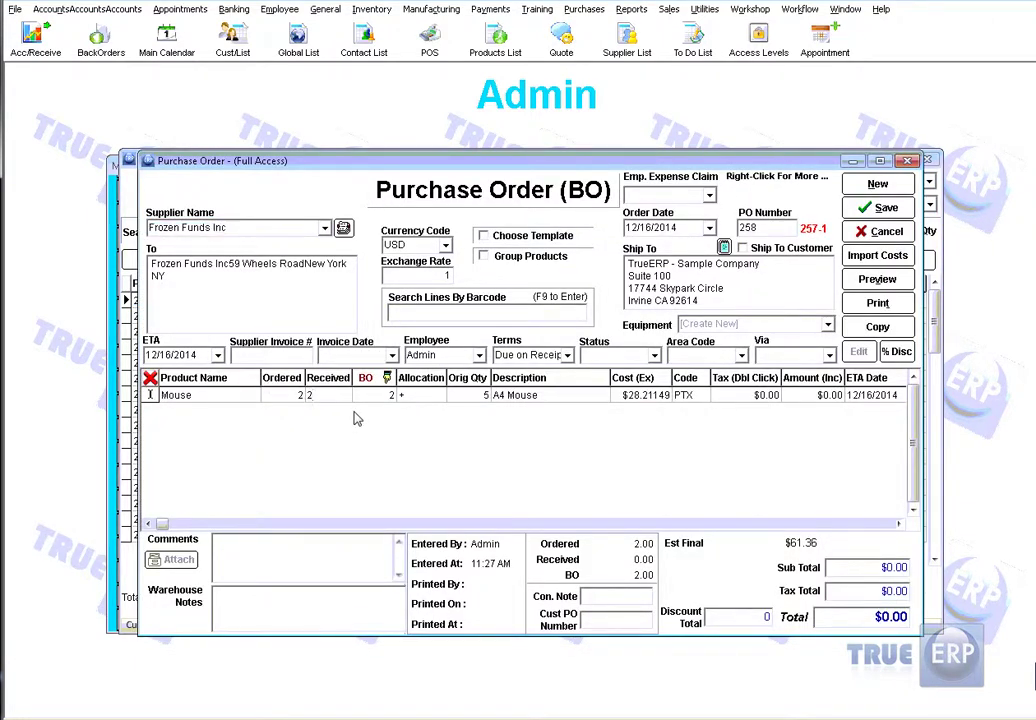
click(889, 208)
click(631, 406)
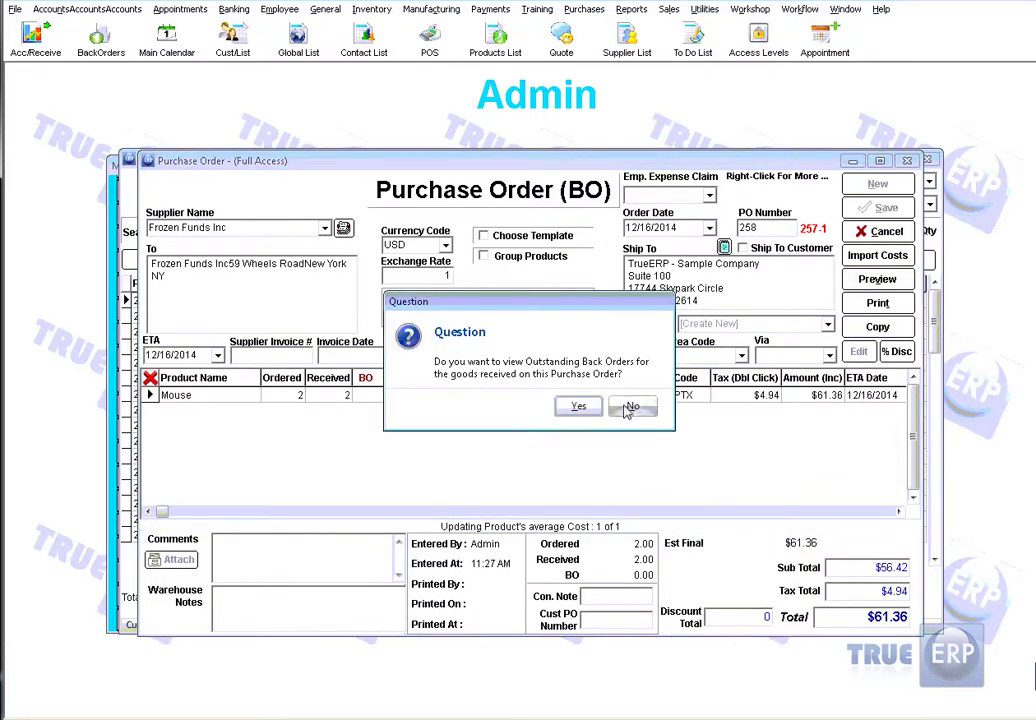
click(163, 259)
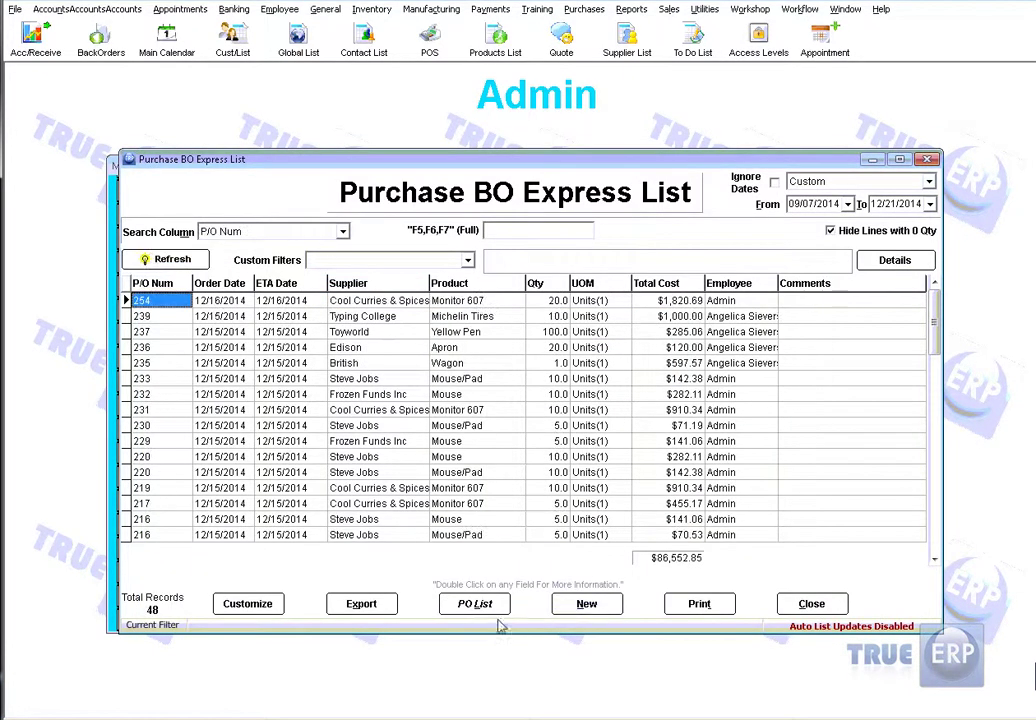
Step: Switch from the back-order list to the PO Express List, check the Frozen Funds Inc orders, and close the list
click(465, 605)
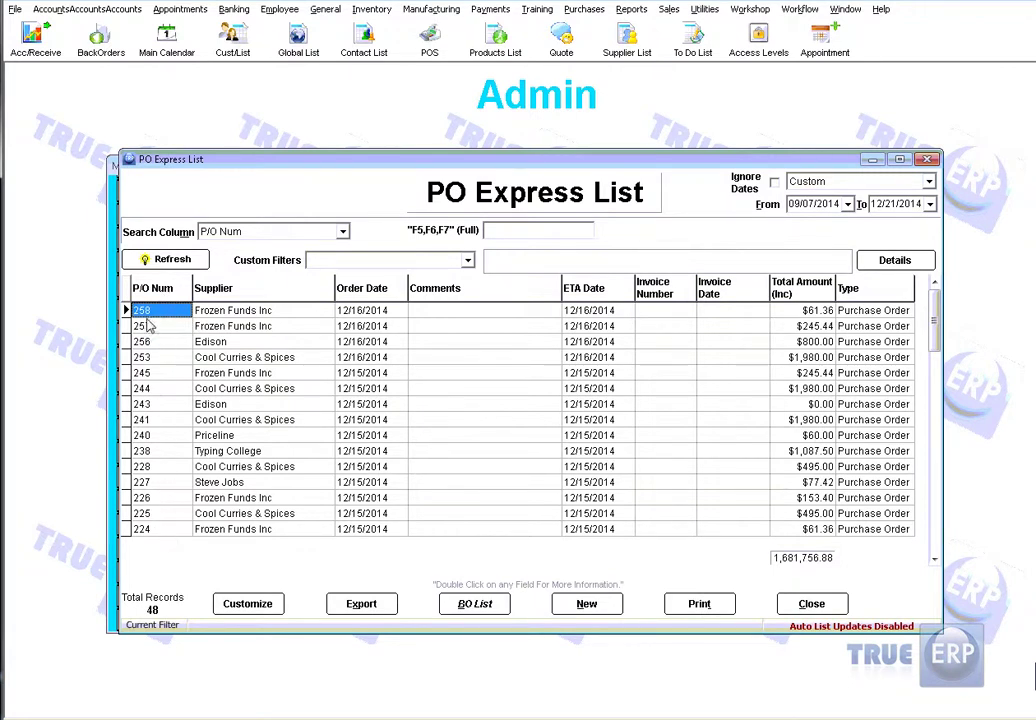
click(838, 605)
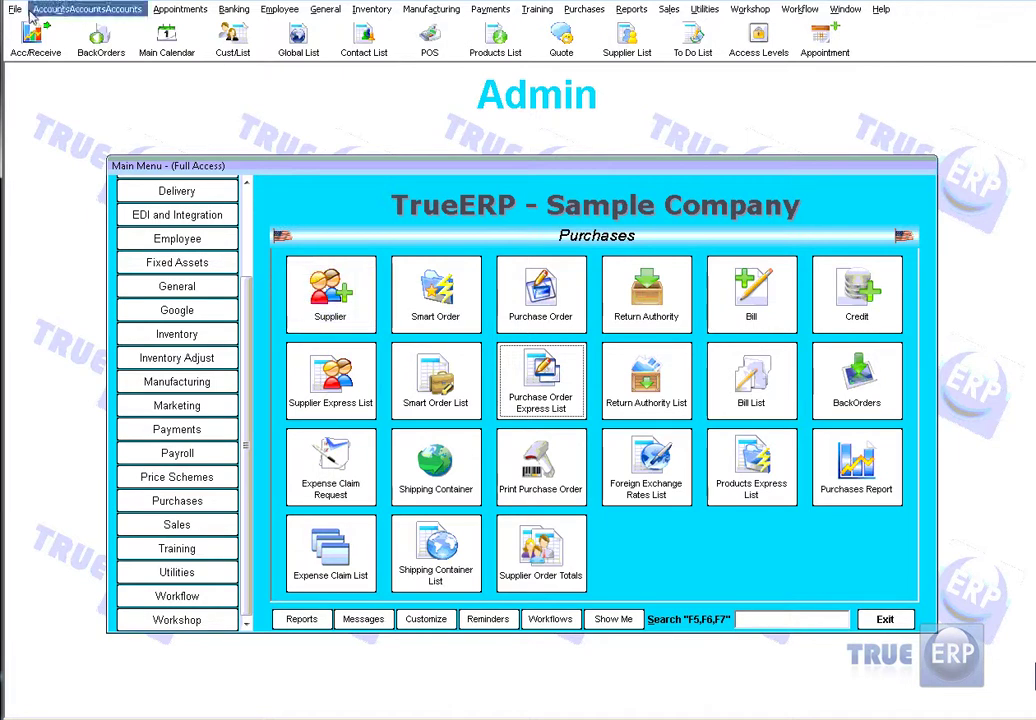
Step: Open the Product Status of Bridgestone Wheels from its On Order quantity in the Product List
click(505, 50)
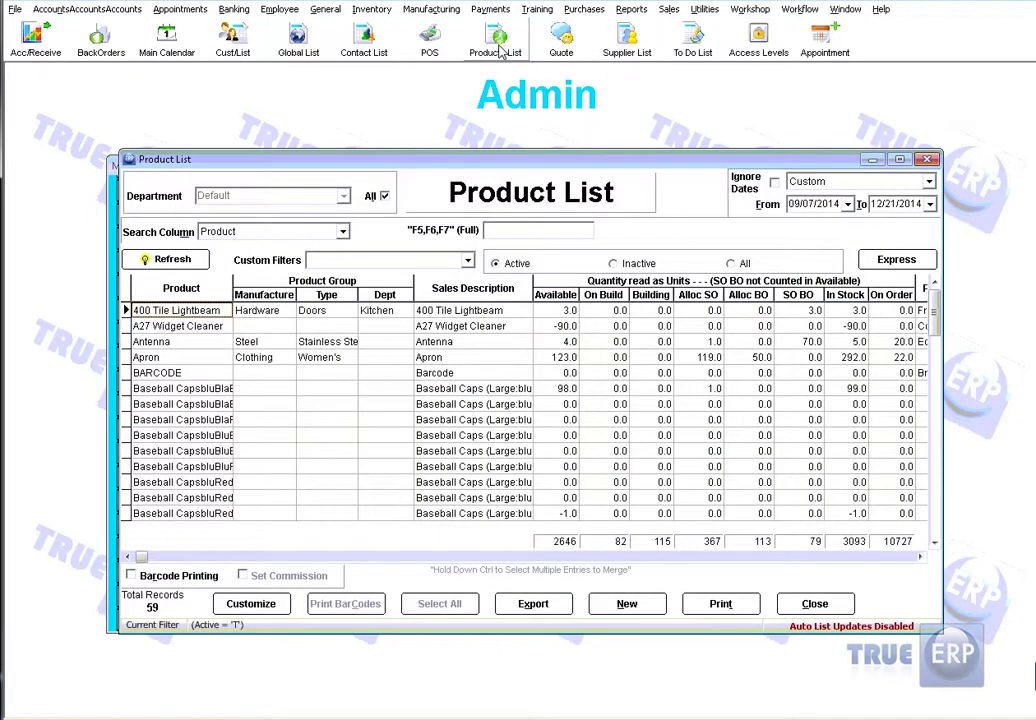
click(934, 541)
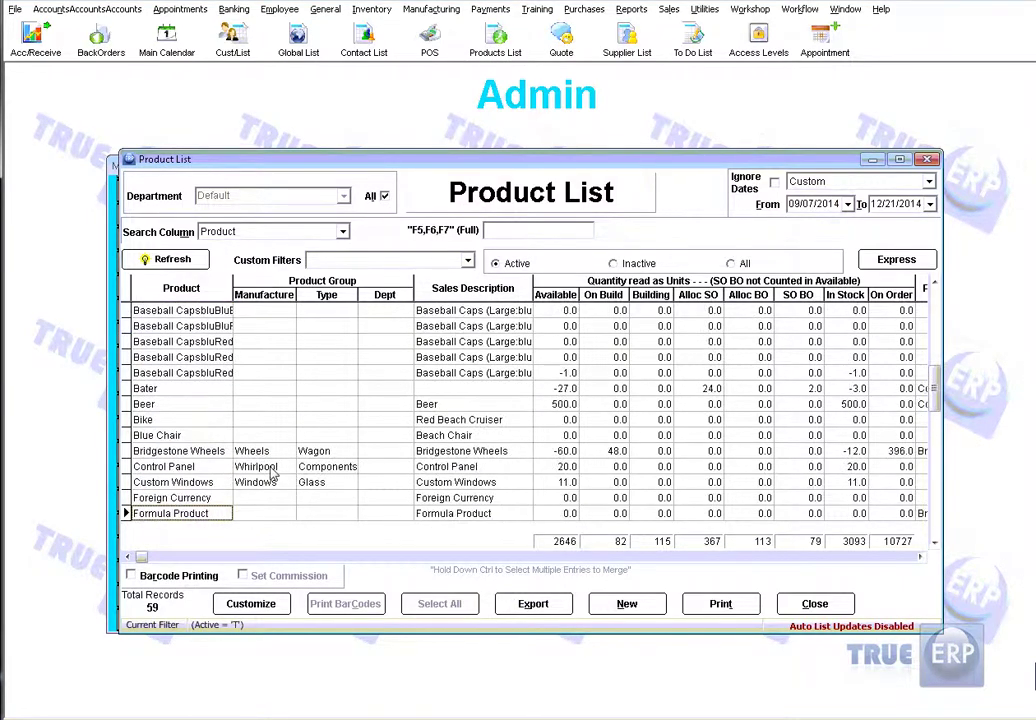
click(236, 452)
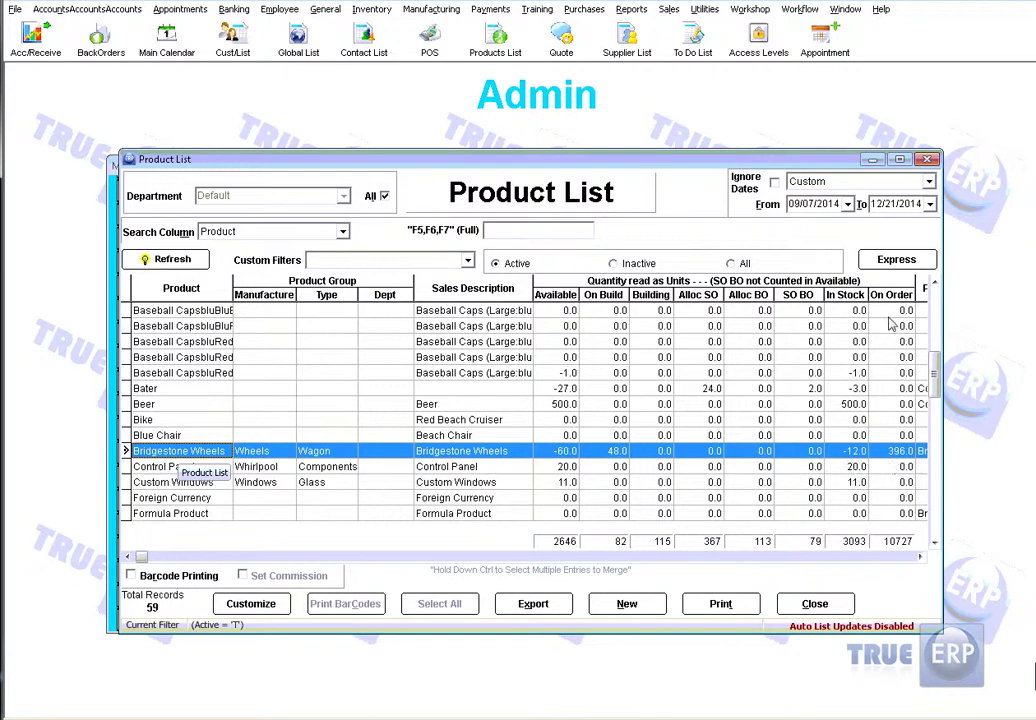
double_click(897, 453)
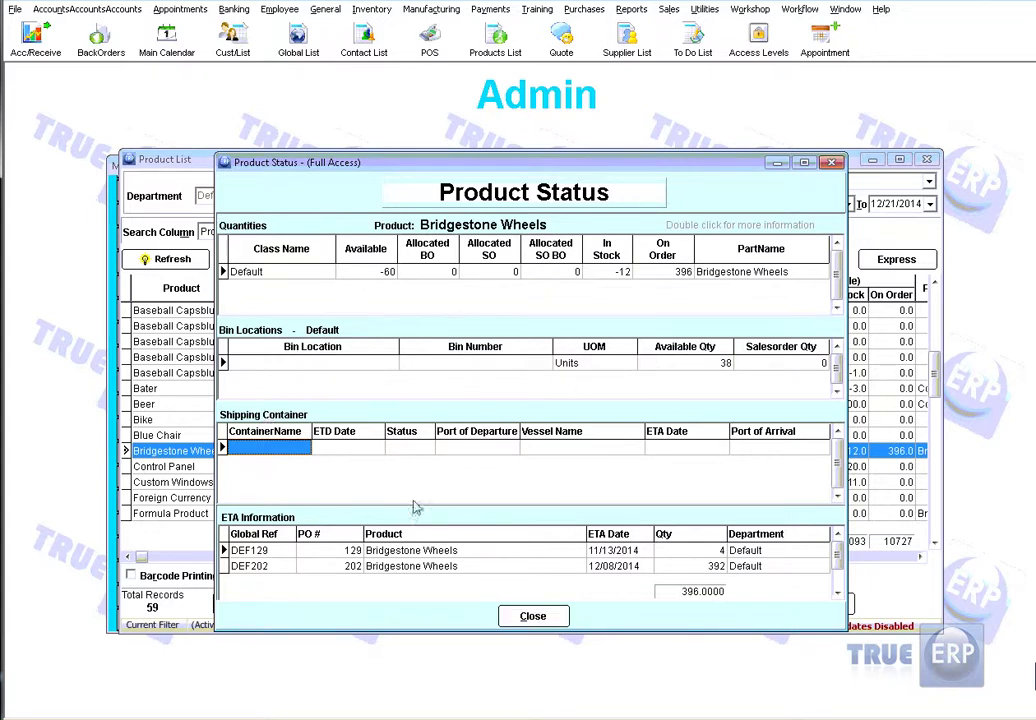
Step: View the purchase order behind the 12/08/2014 ETA entry, cancel out of it, and close the Product Status and Product List
double_click(405, 567)
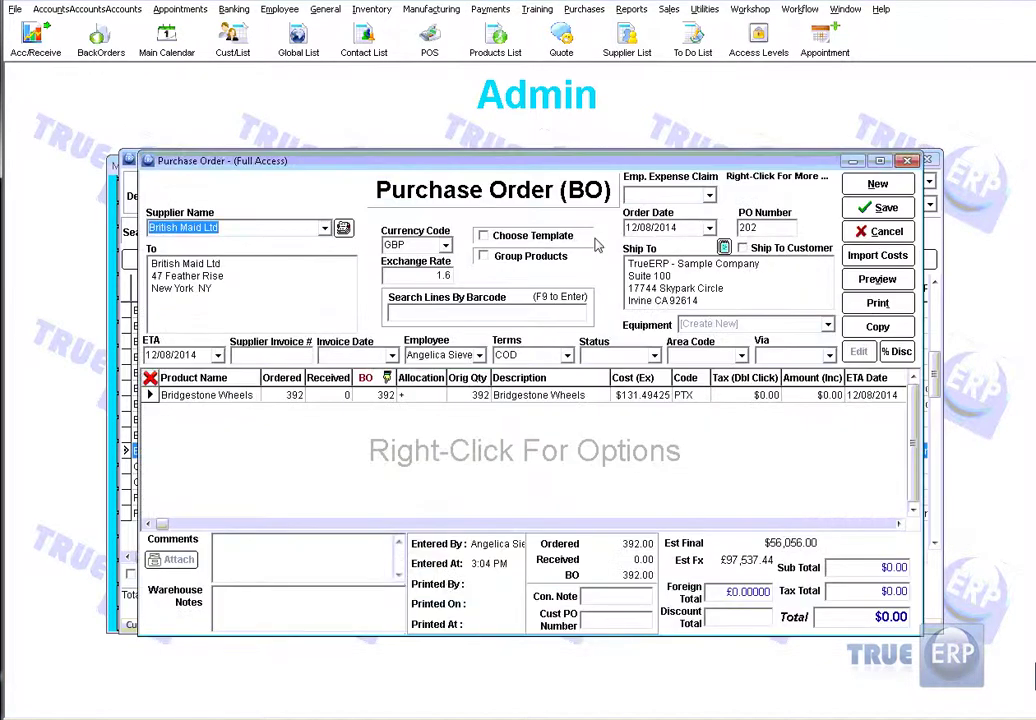
click(885, 231)
click(564, 619)
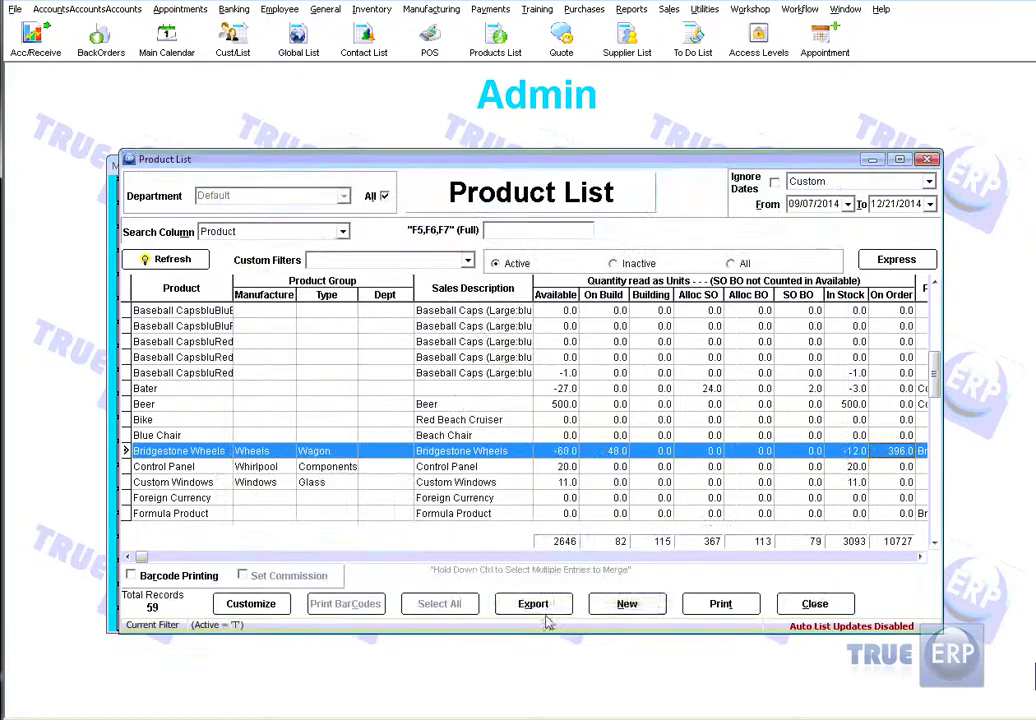
click(879, 605)
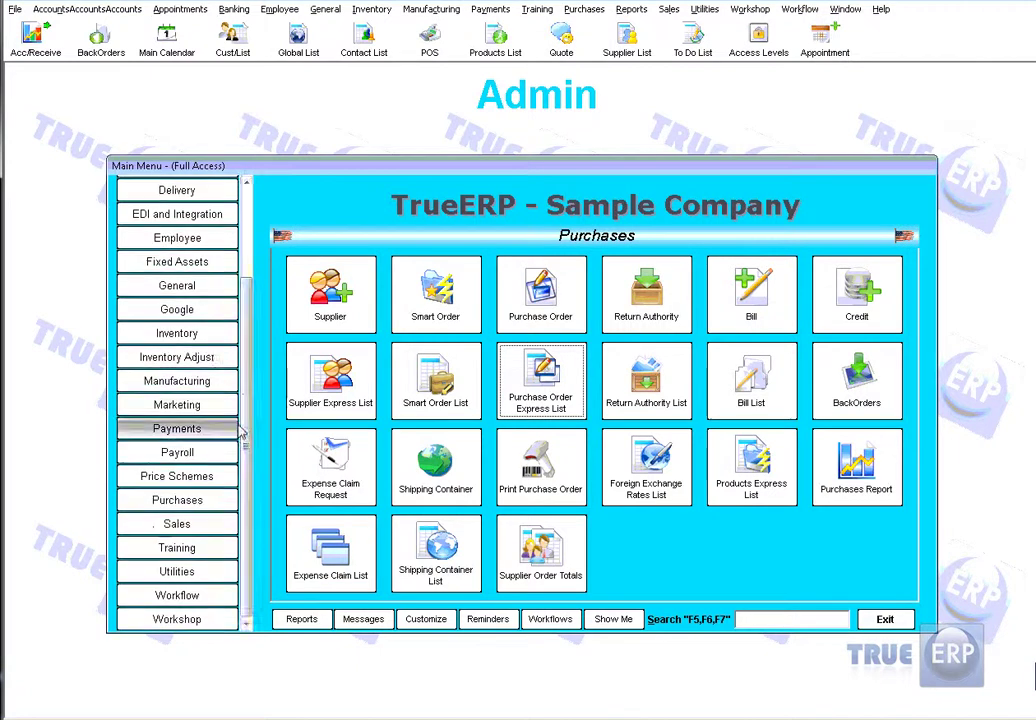
Step: Create a new sales quote and select the existing customer's name
click(185, 523)
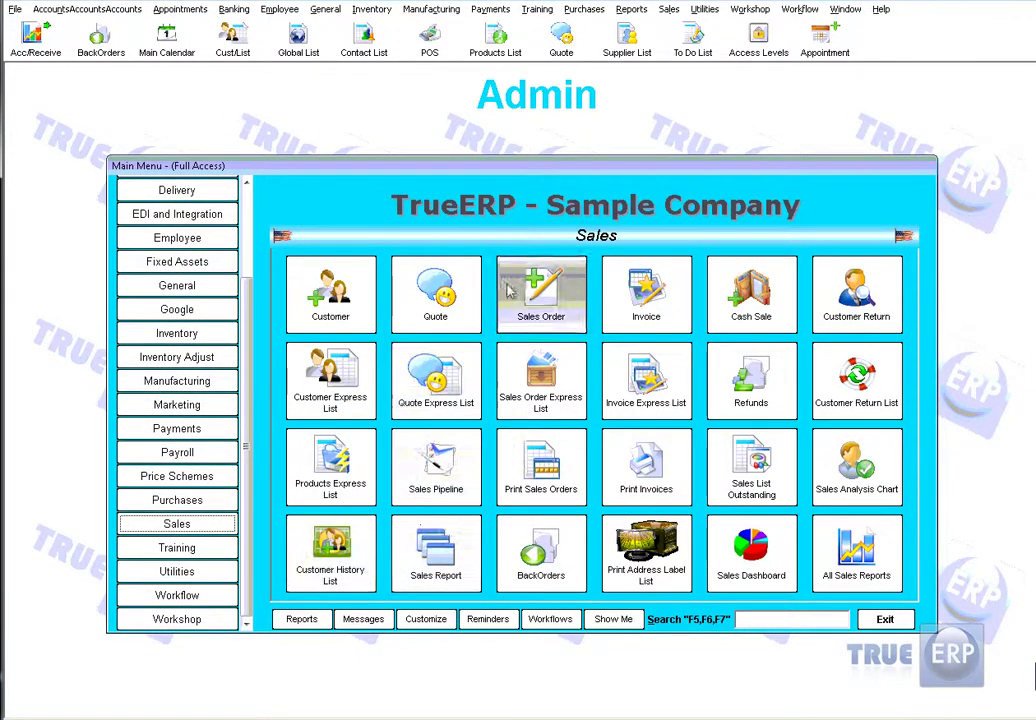
click(445, 287)
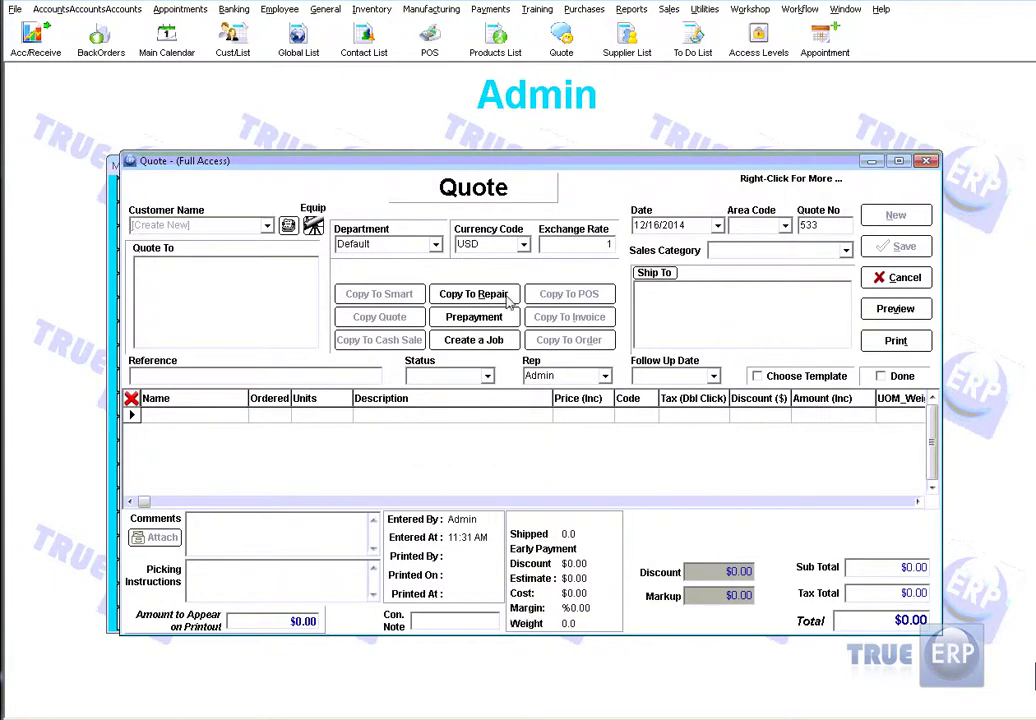
click(267, 227)
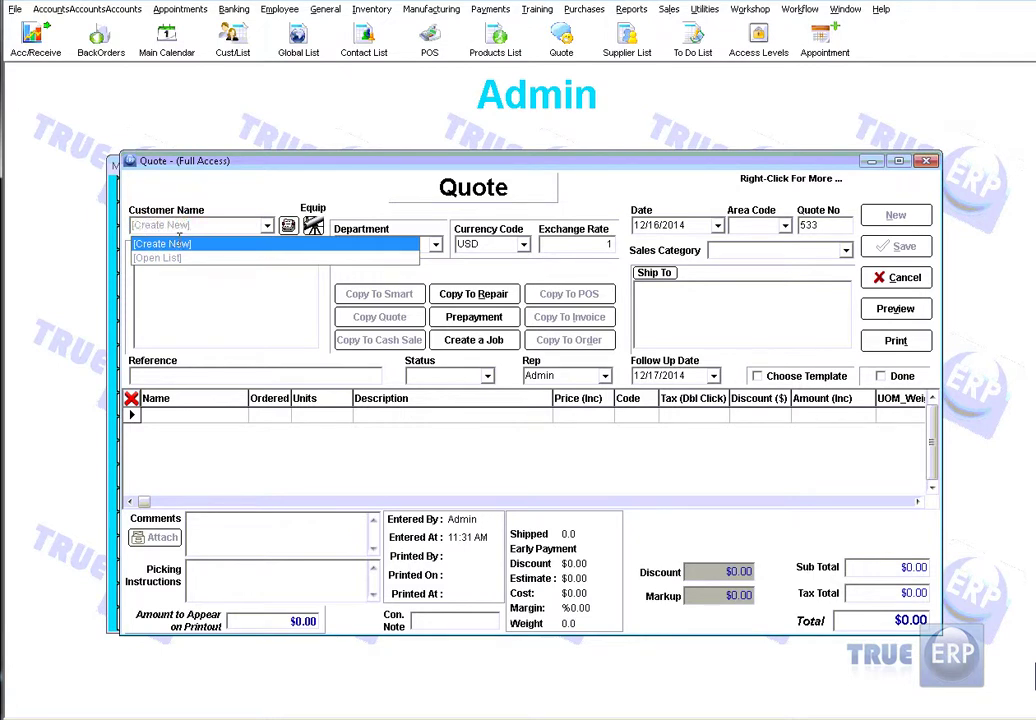
text(ian)
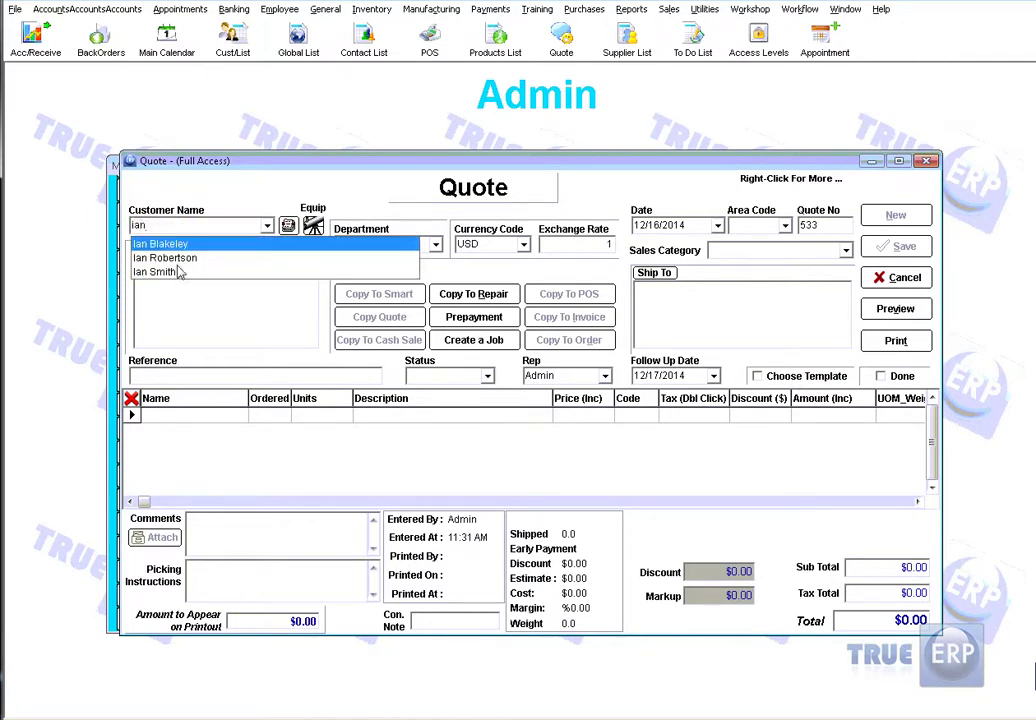
click(184, 259)
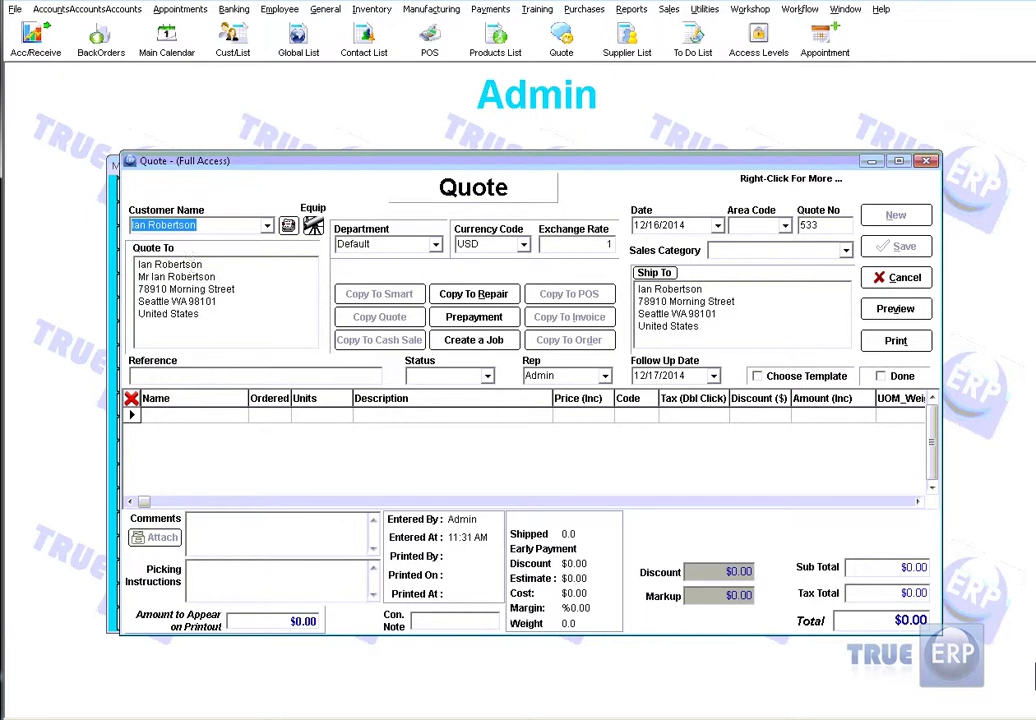
Step: Add an Antenna line with 30 ordered to the quote and save it
click(170, 418)
text(an)
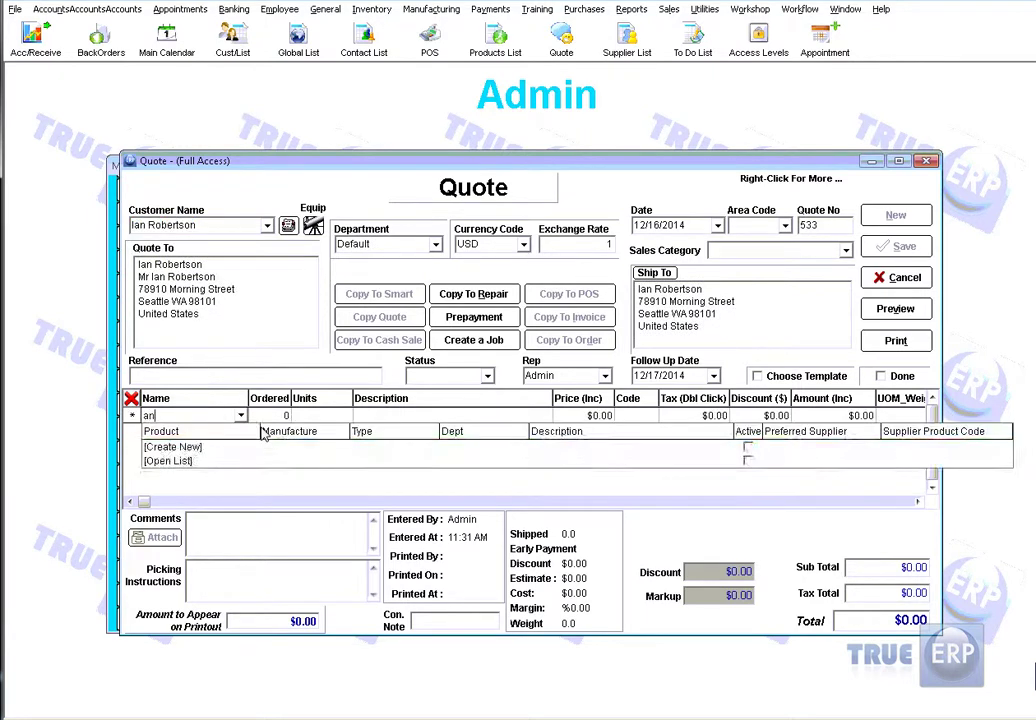
click(200, 450)
click(276, 423)
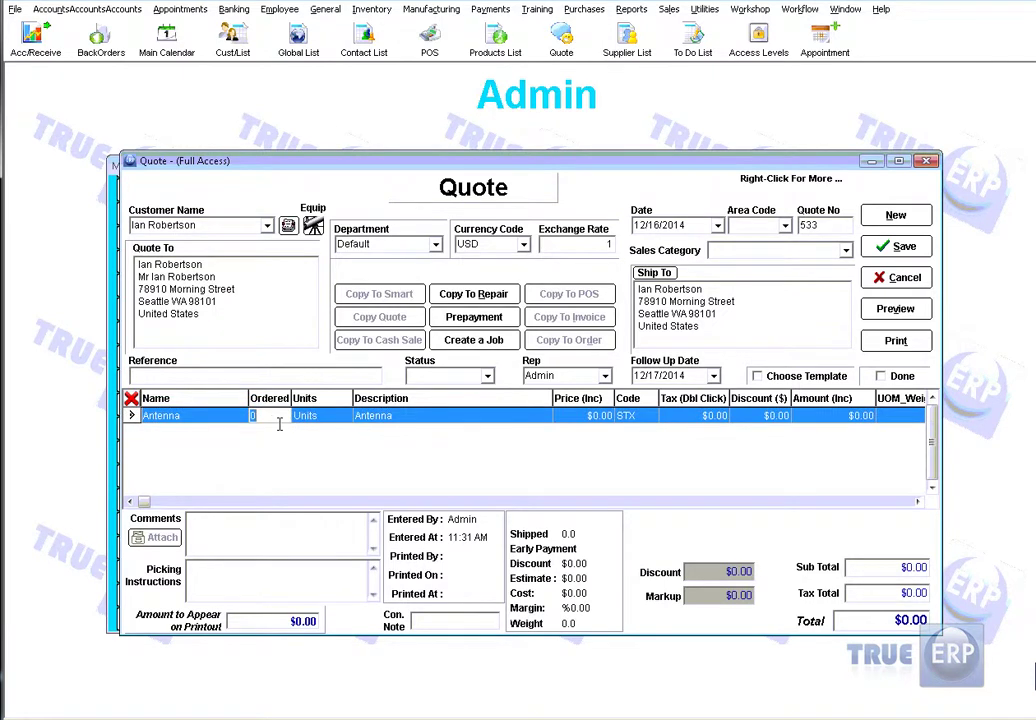
text(3)
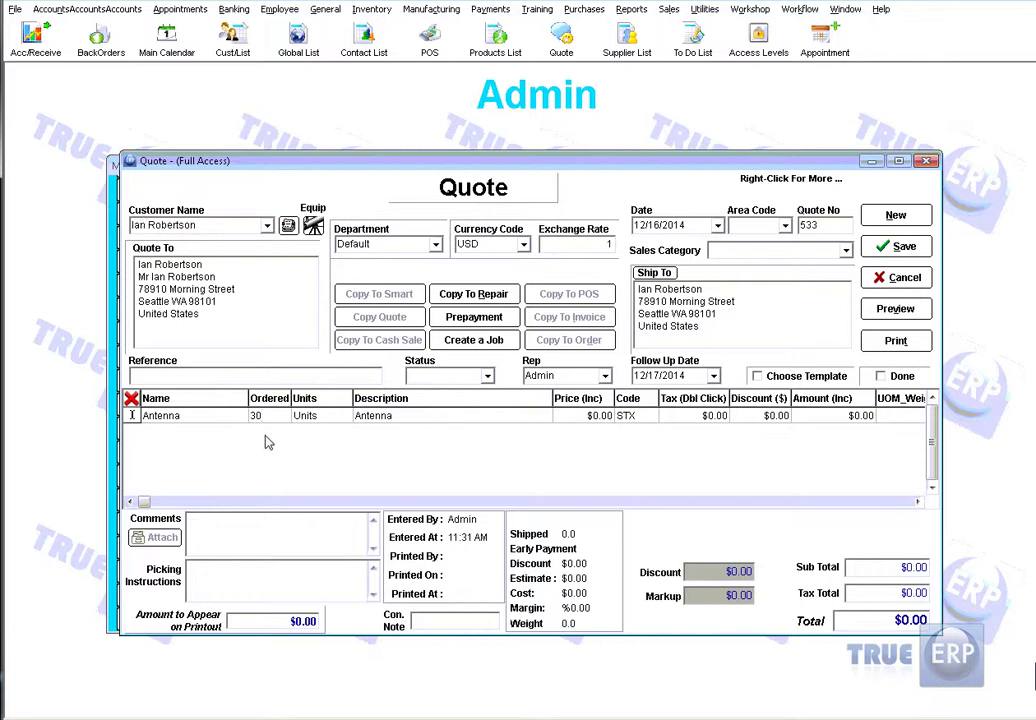
click(898, 246)
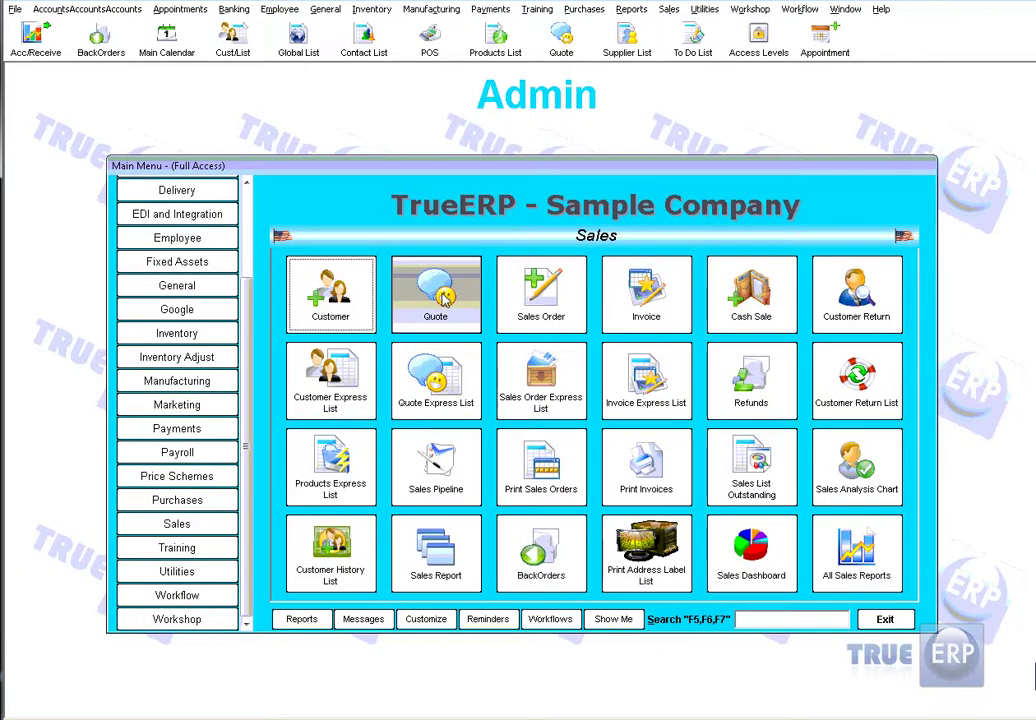
Step: Convert the newest Antenna quote from the Quote Express List to a Smart Order and create its purchase order
click(436, 388)
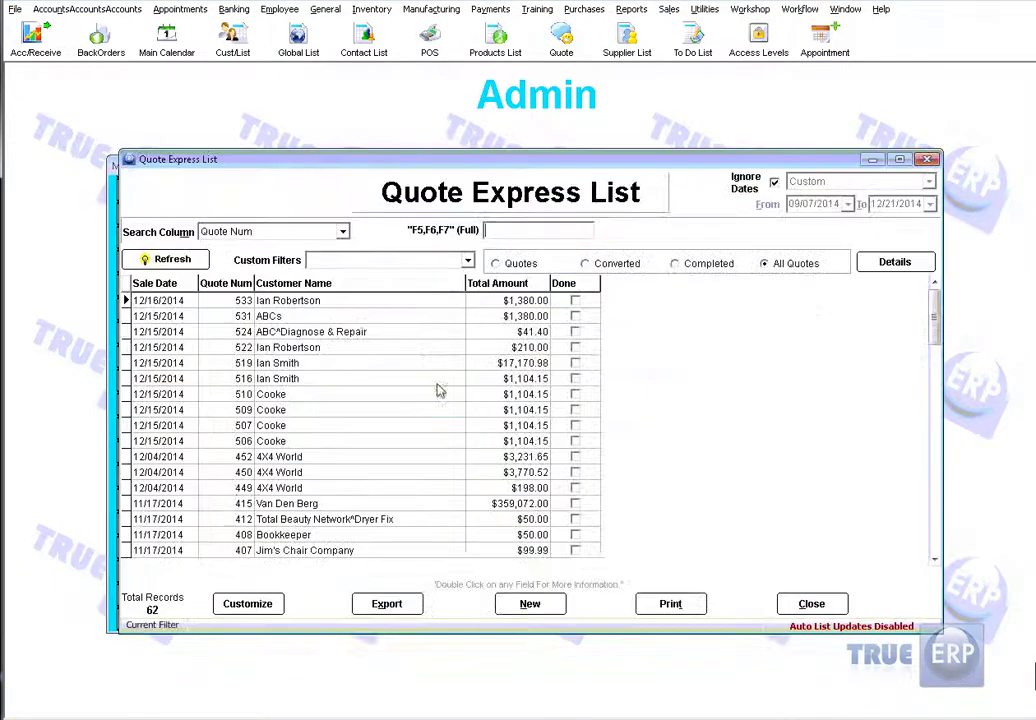
double_click(287, 303)
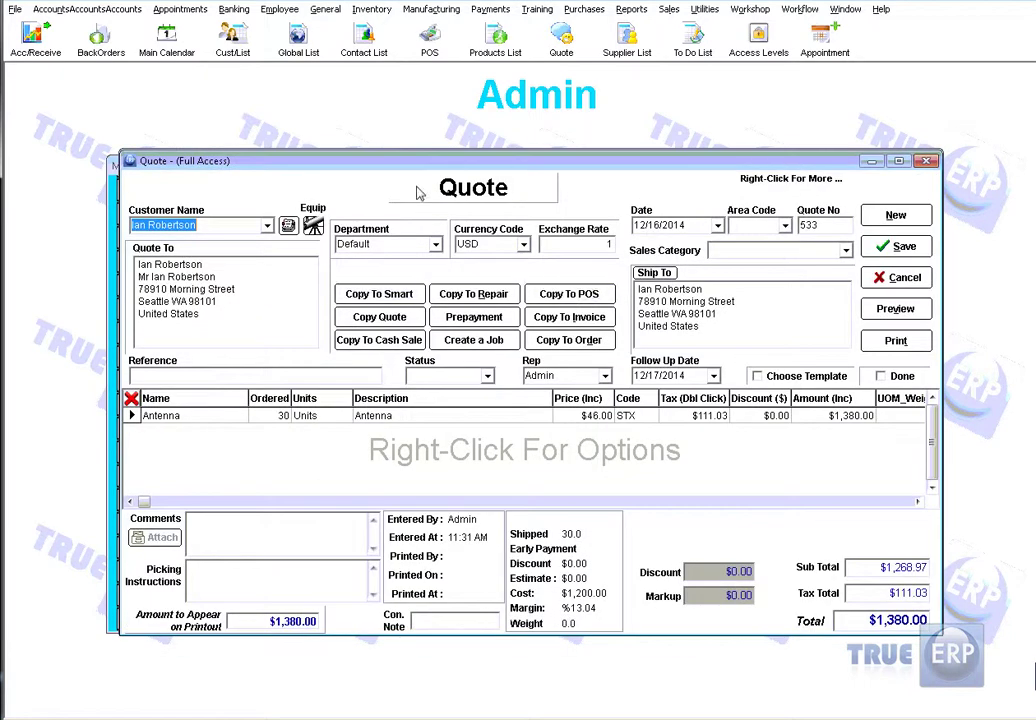
click(408, 303)
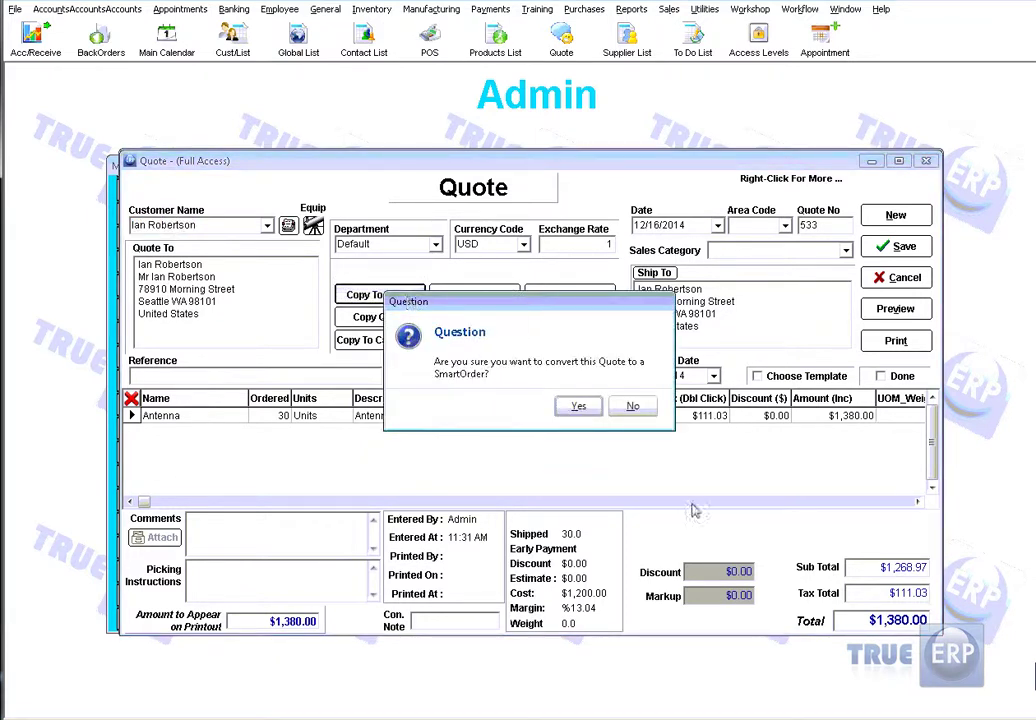
click(578, 405)
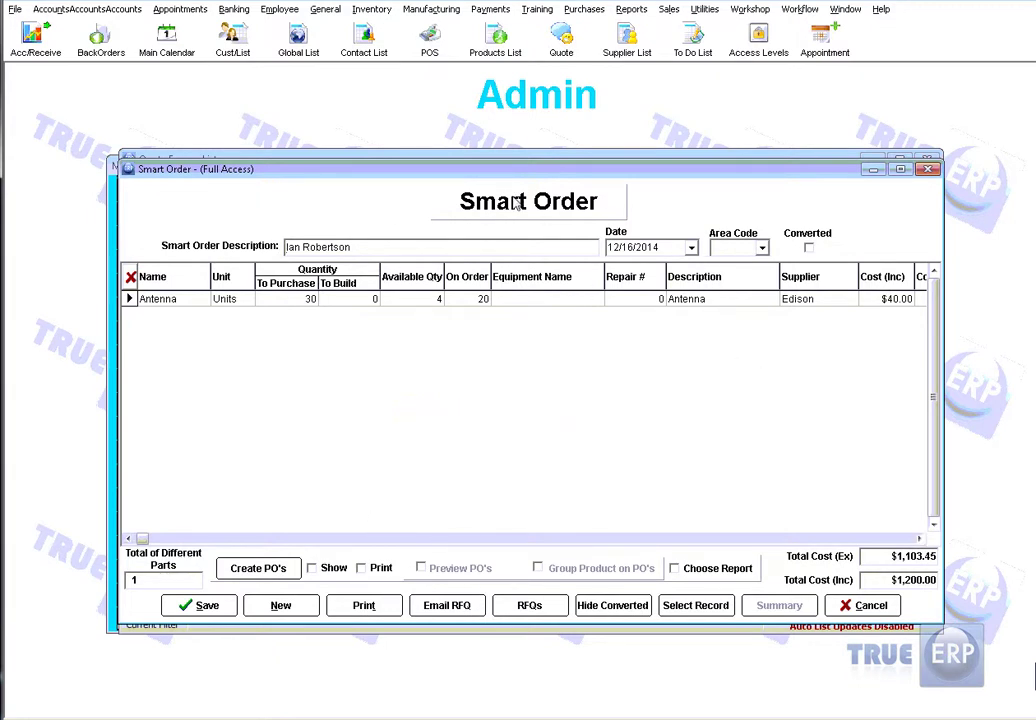
click(262, 572)
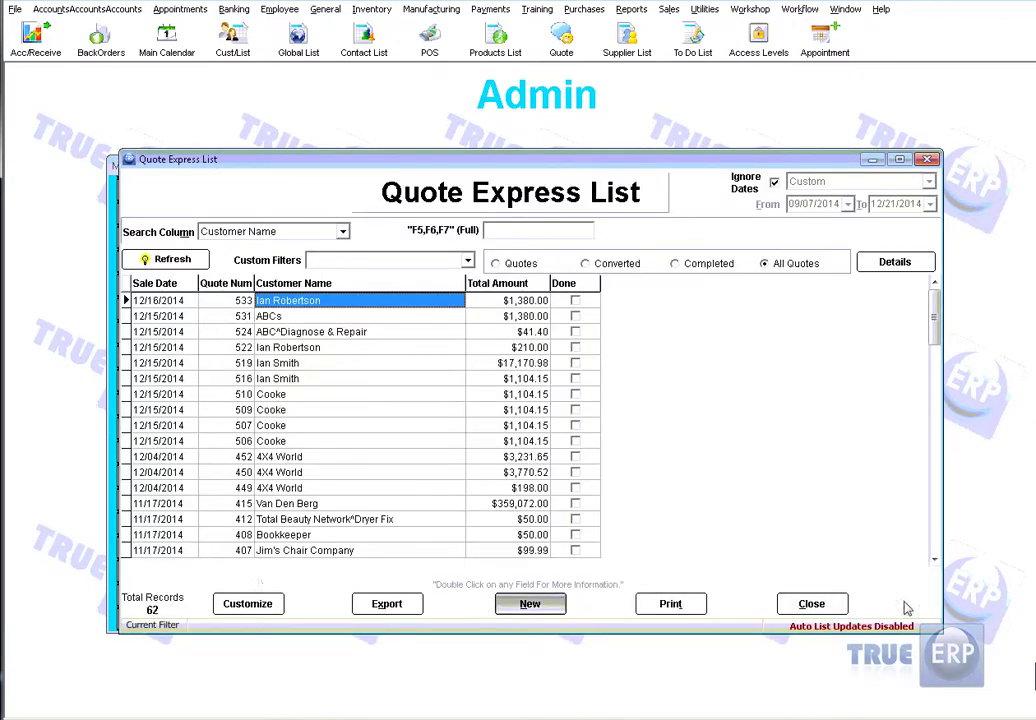
click(811, 603)
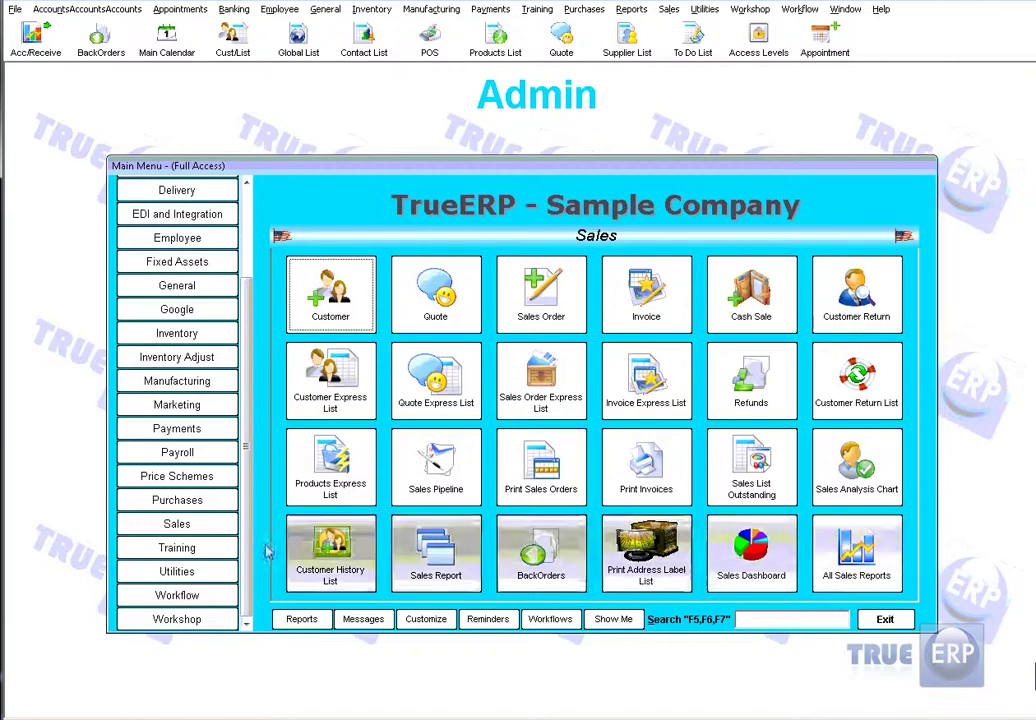
Step: Open the Edison Antenna back order from the back-order view of the Purchase Order Express List
click(152, 503)
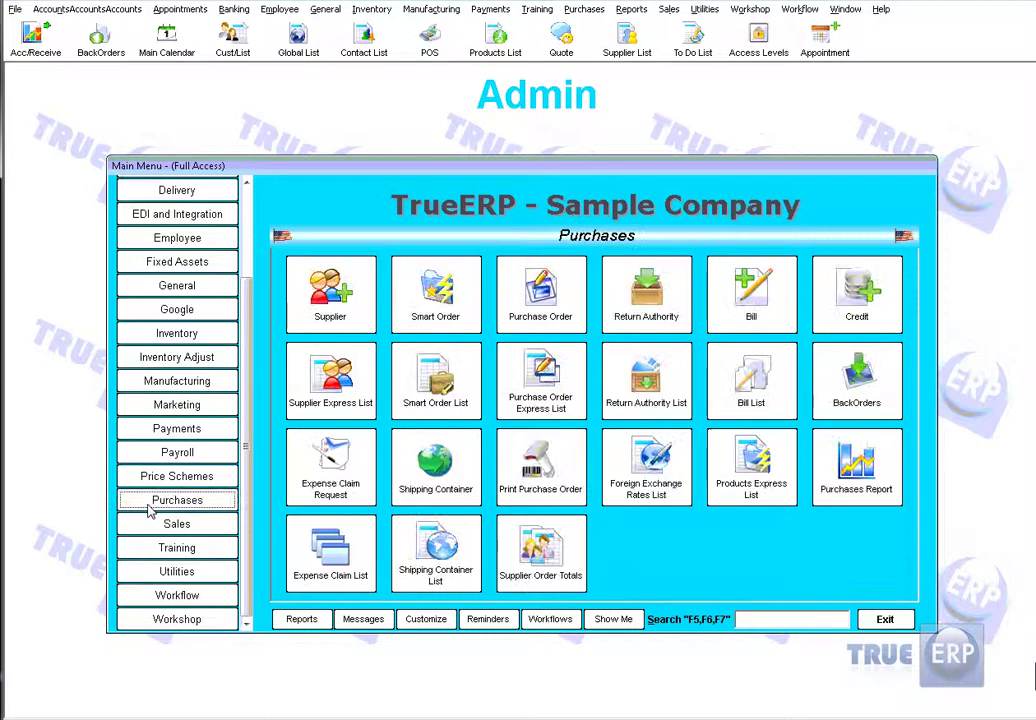
click(540, 380)
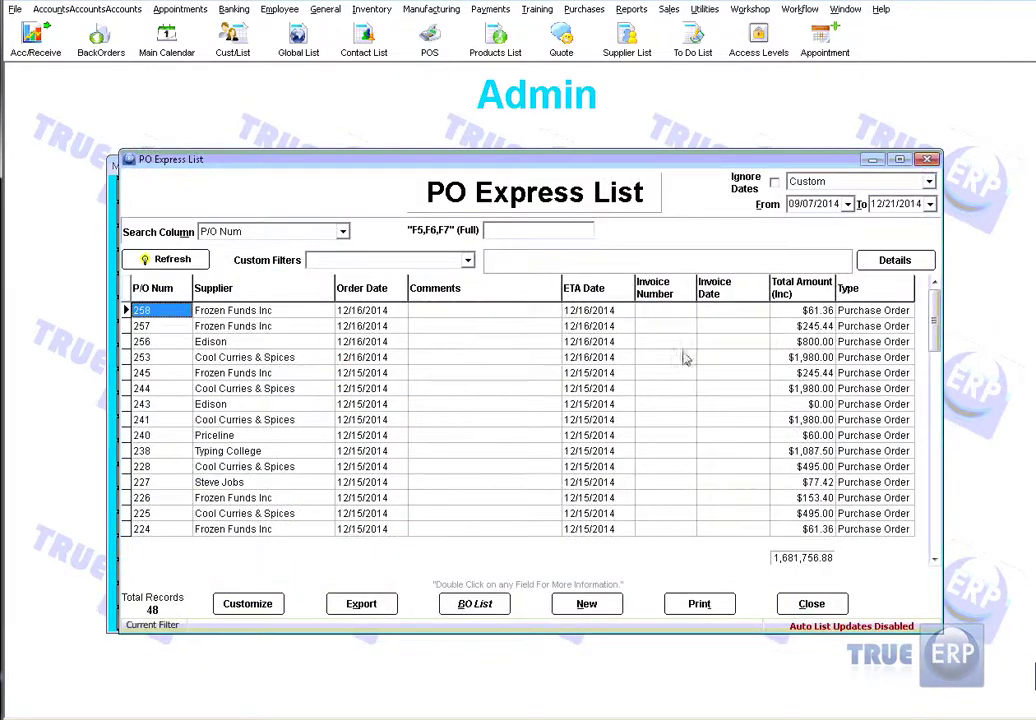
click(463, 606)
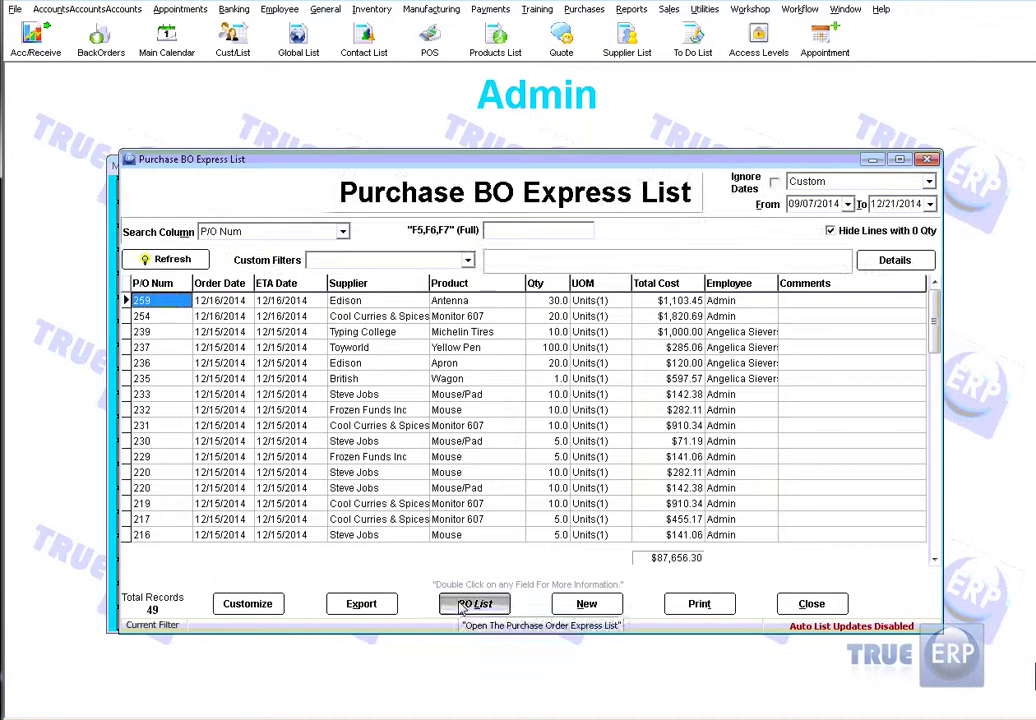
click(350, 300)
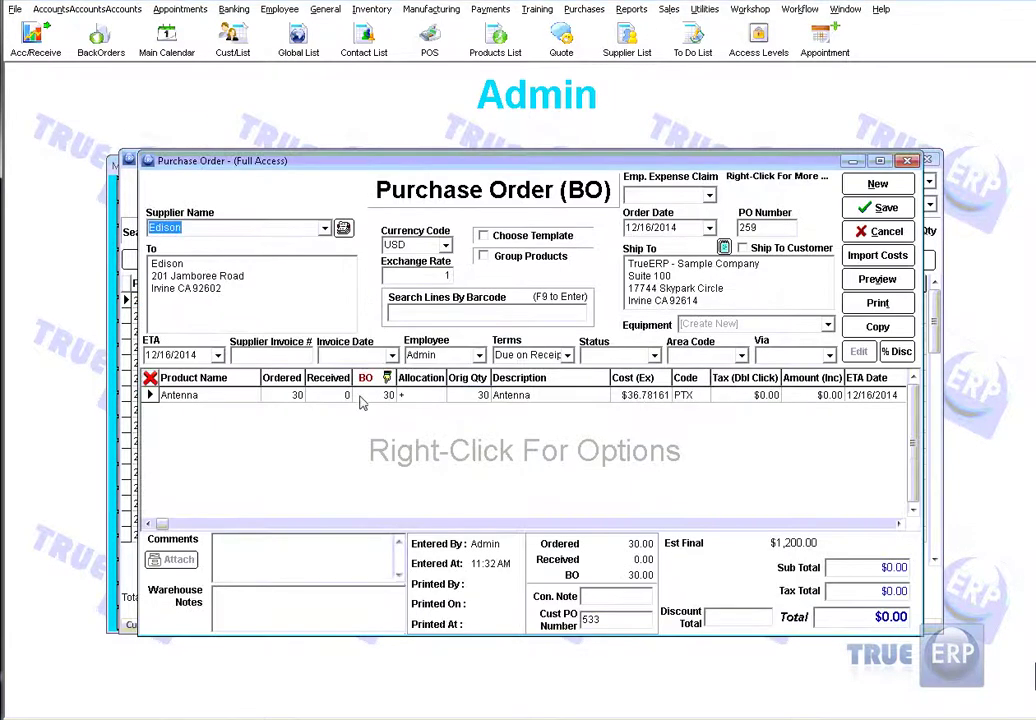
Step: Record 30 Antenna units as received, check the line's Customer/Job assignment, and save the order
click(340, 396)
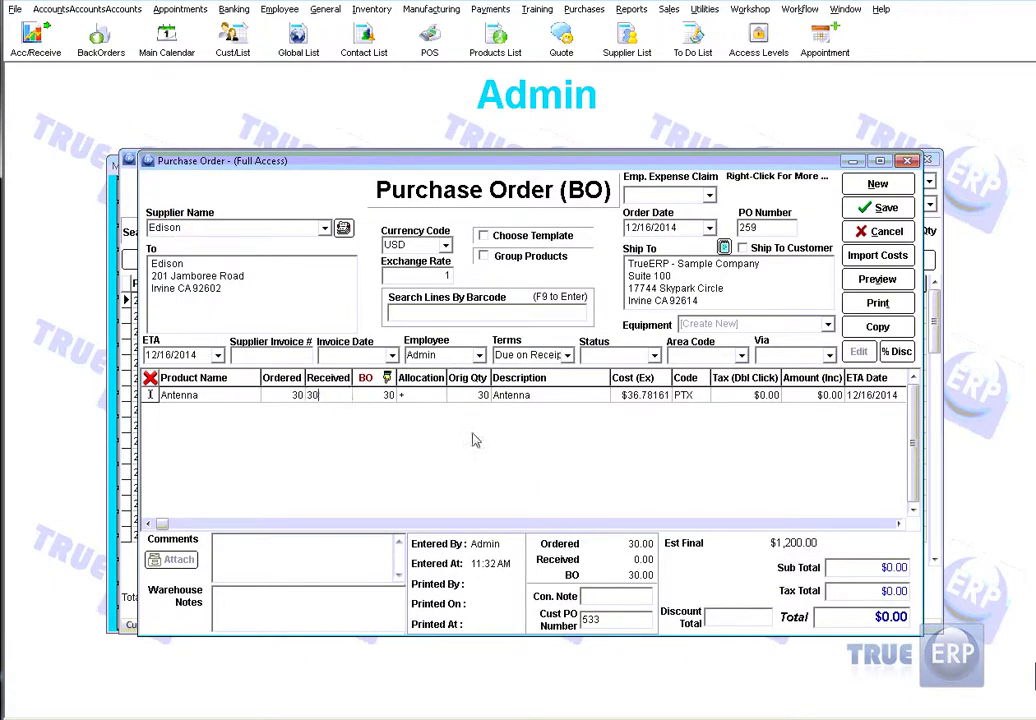
click(898, 524)
click(898, 524)
click(898, 524)
click(898, 524)
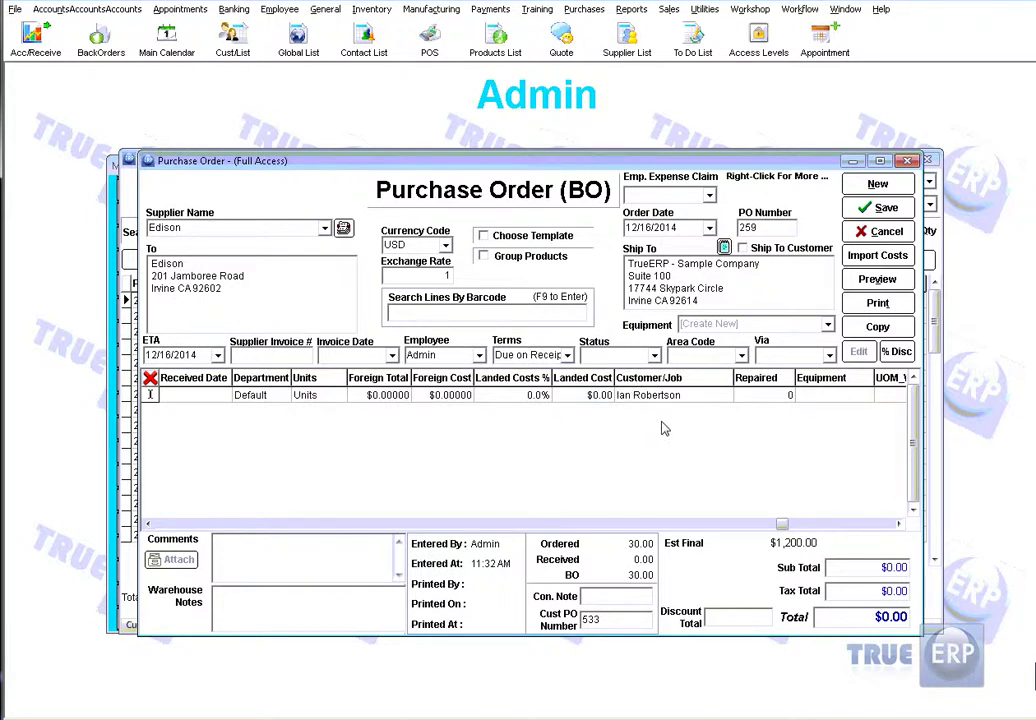
click(884, 207)
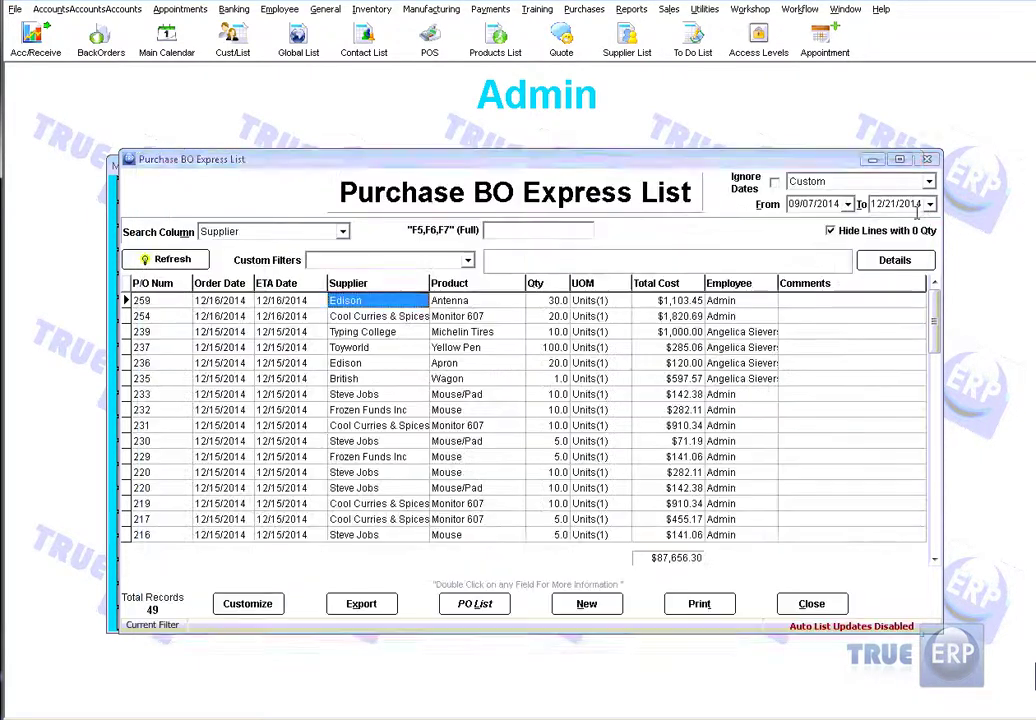
Step: Switch to the PO Express List to check the received Edison order, and close the list
click(160, 284)
click(470, 606)
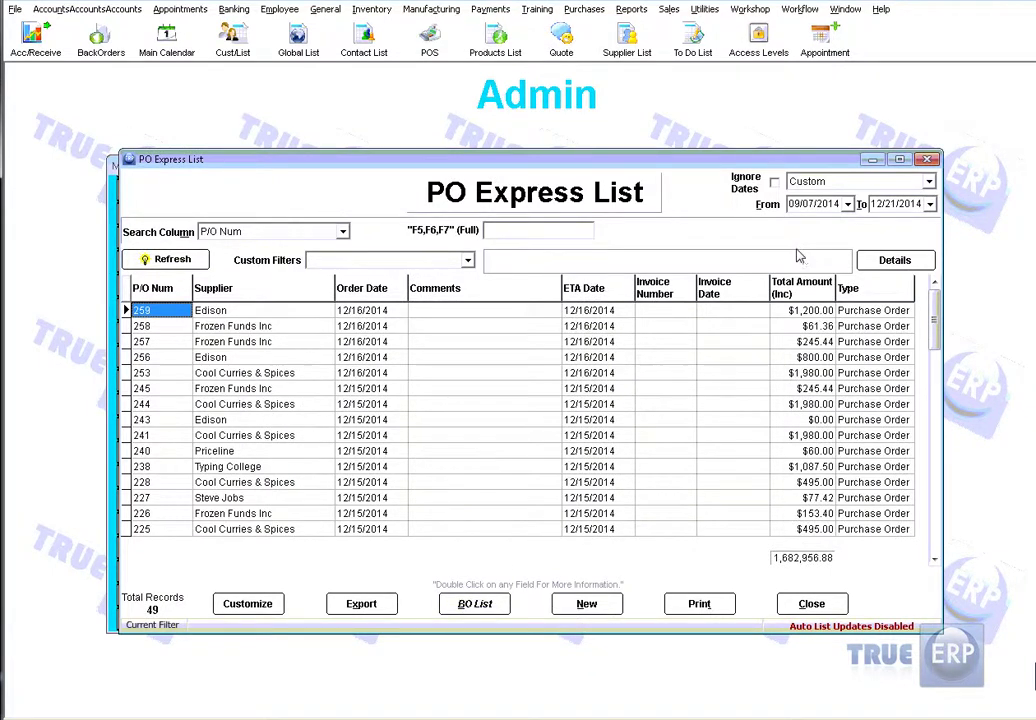
click(808, 604)
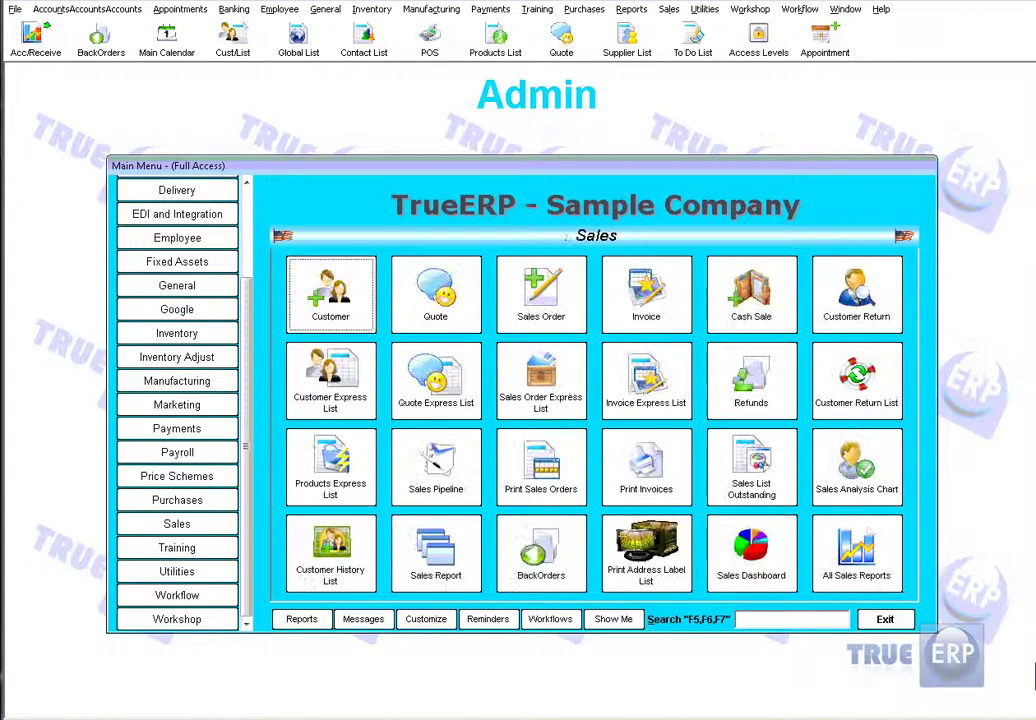
Step: Start a new sales invoice for the existing customer whose name begins with G, accepting the overdue-terms warning
click(655, 290)
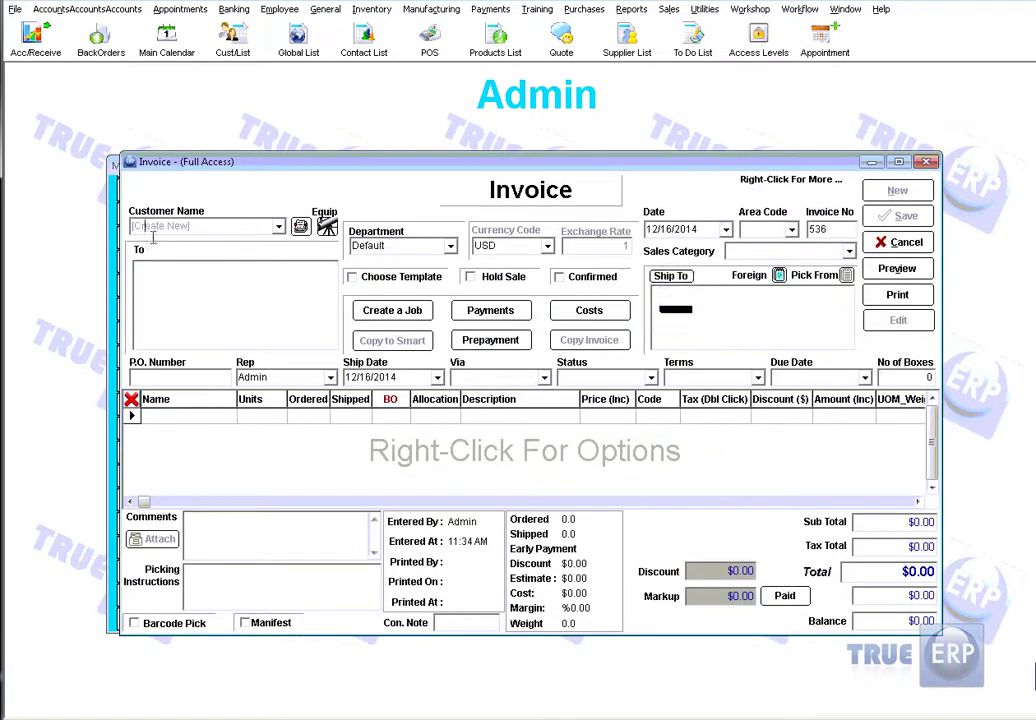
text(g)
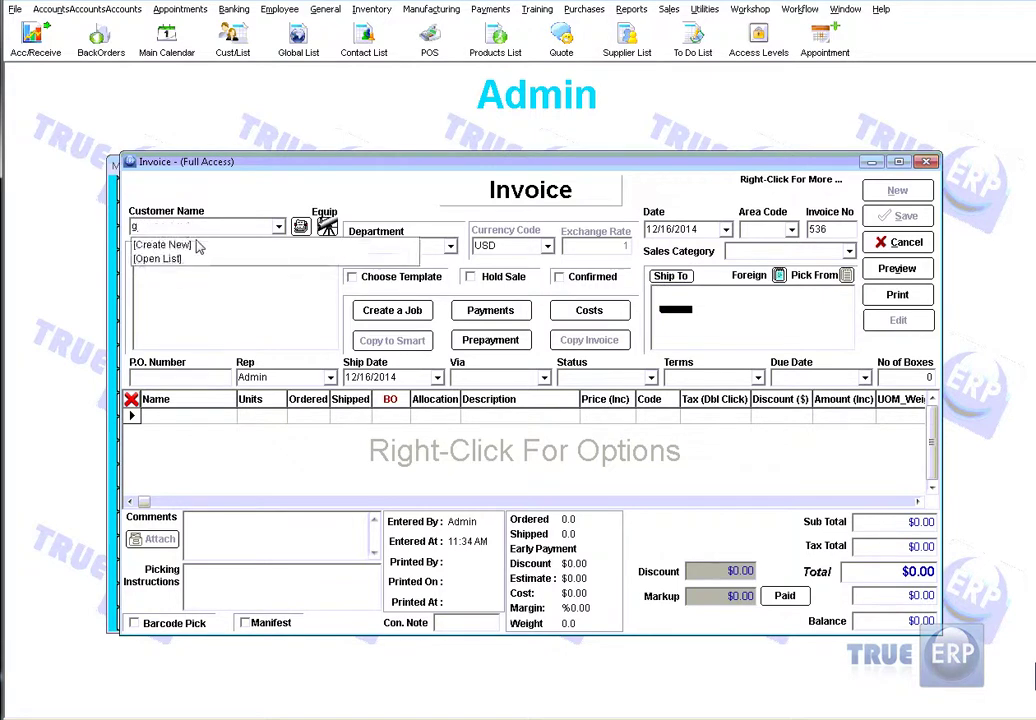
click(178, 250)
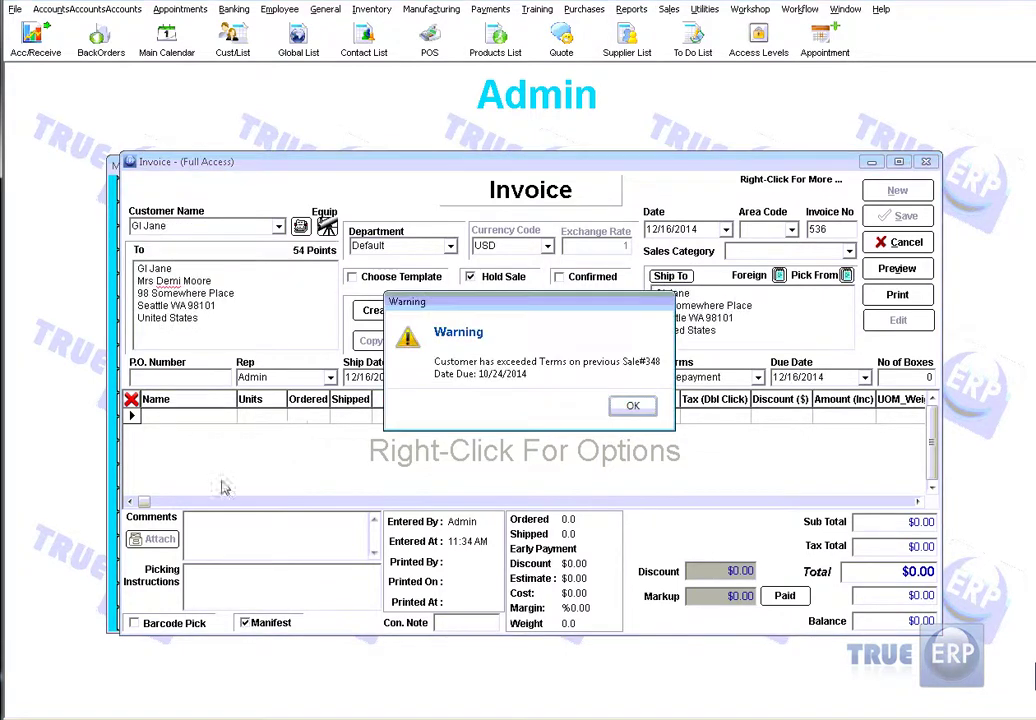
click(628, 406)
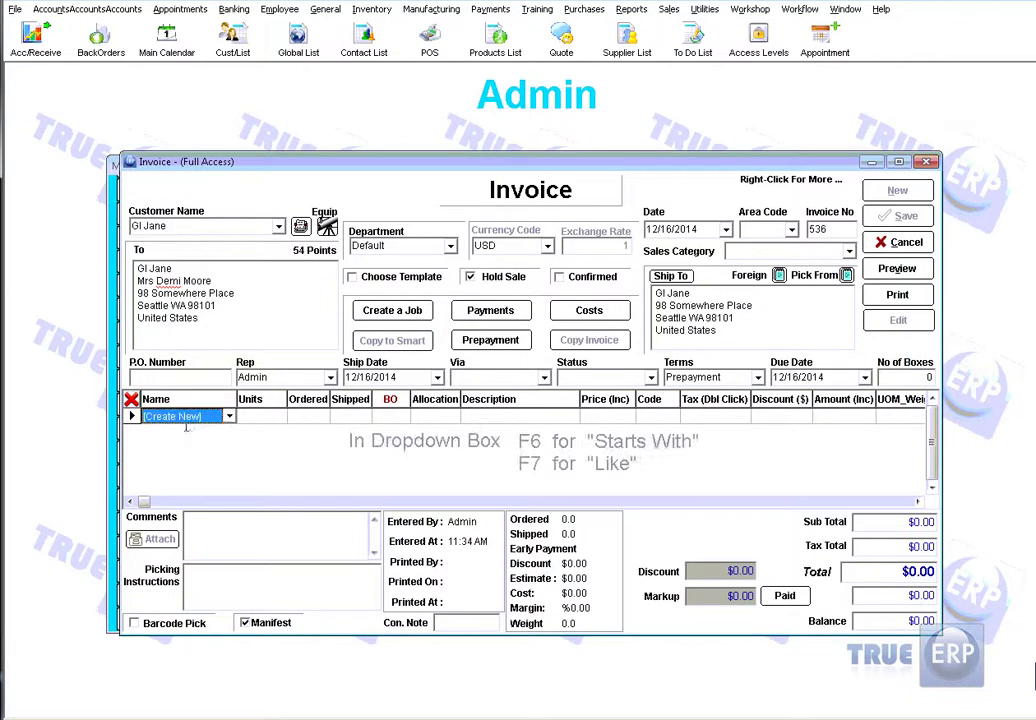
Step: Add Monitor 607 with its Mouse/Pad and Mouse lines, order 5 units of each, and save the invoice as a held sale
text(monitor 607)
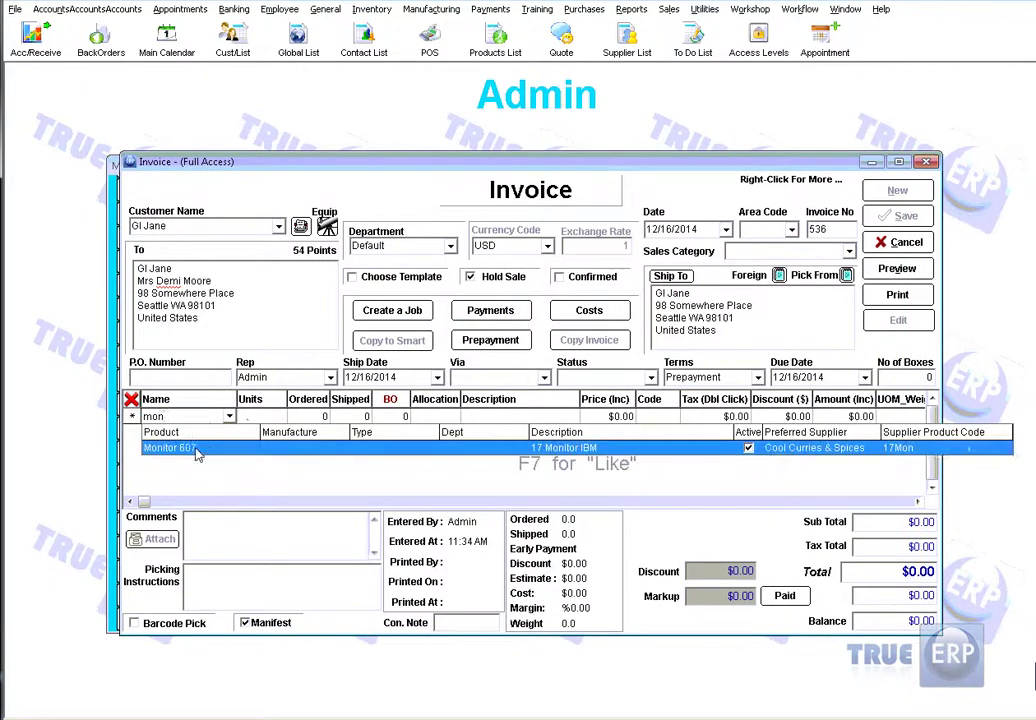
click(197, 448)
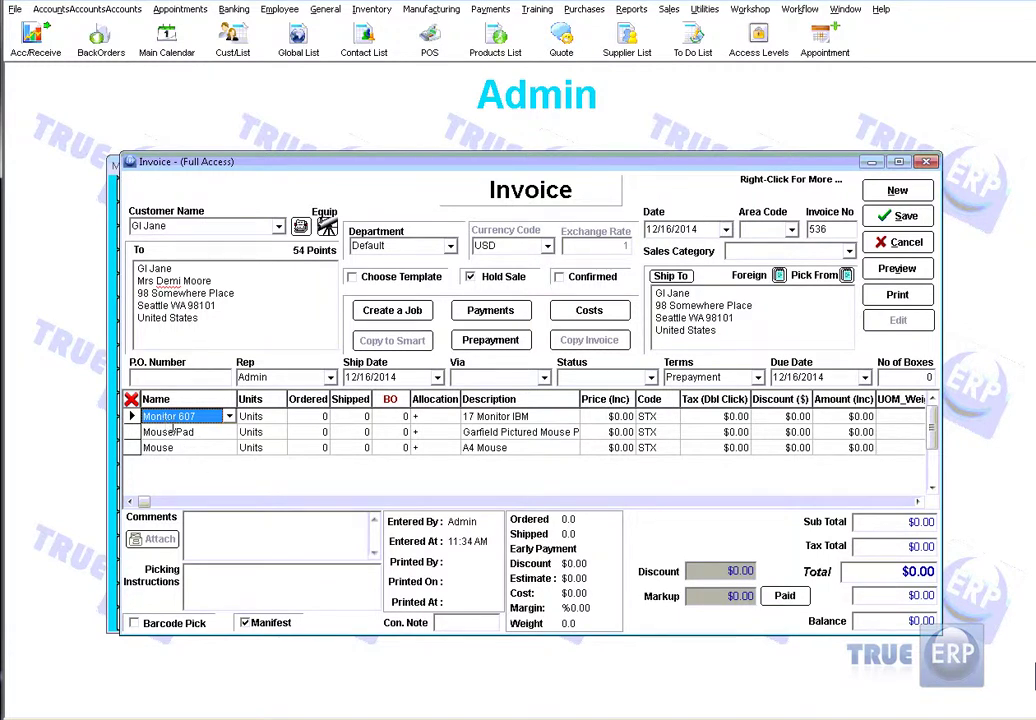
click(302, 419)
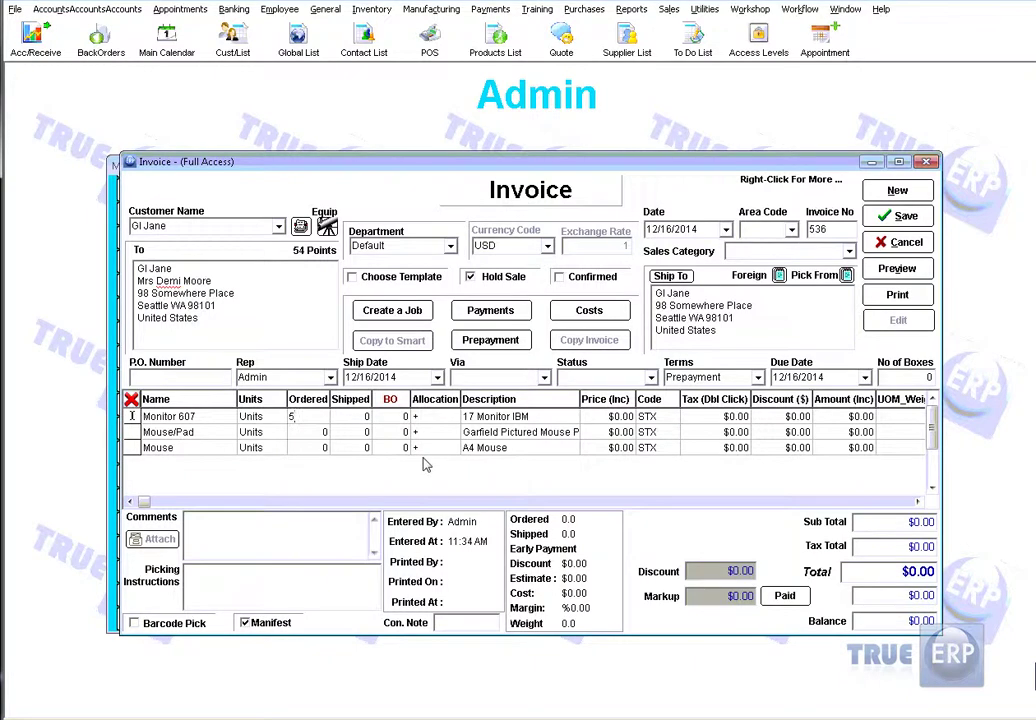
key(Return)
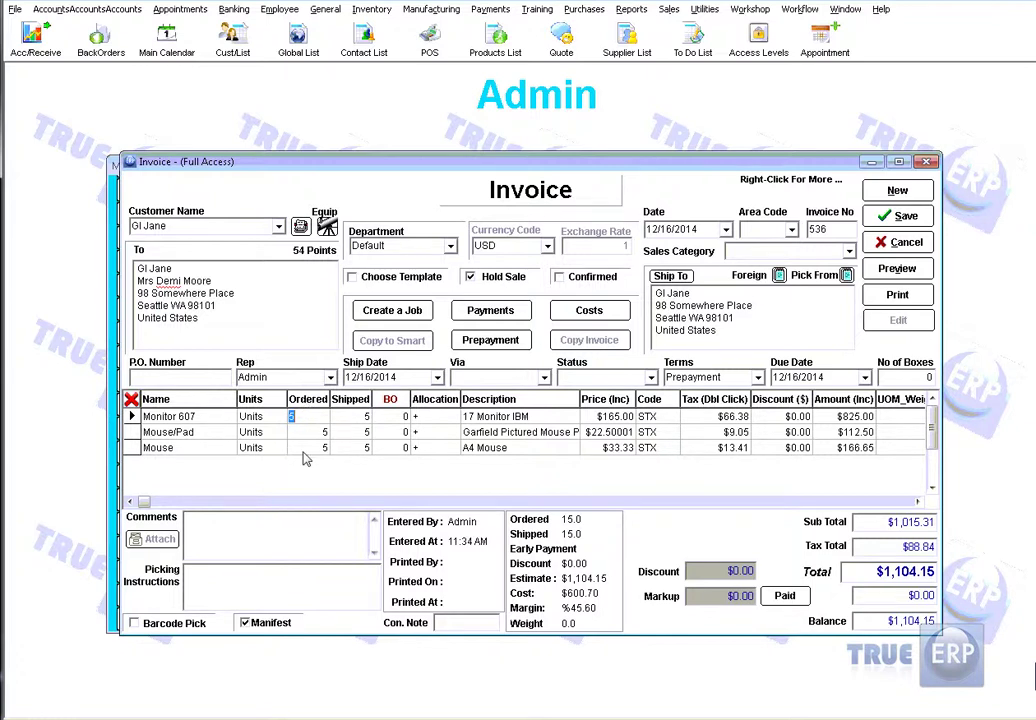
click(880, 222)
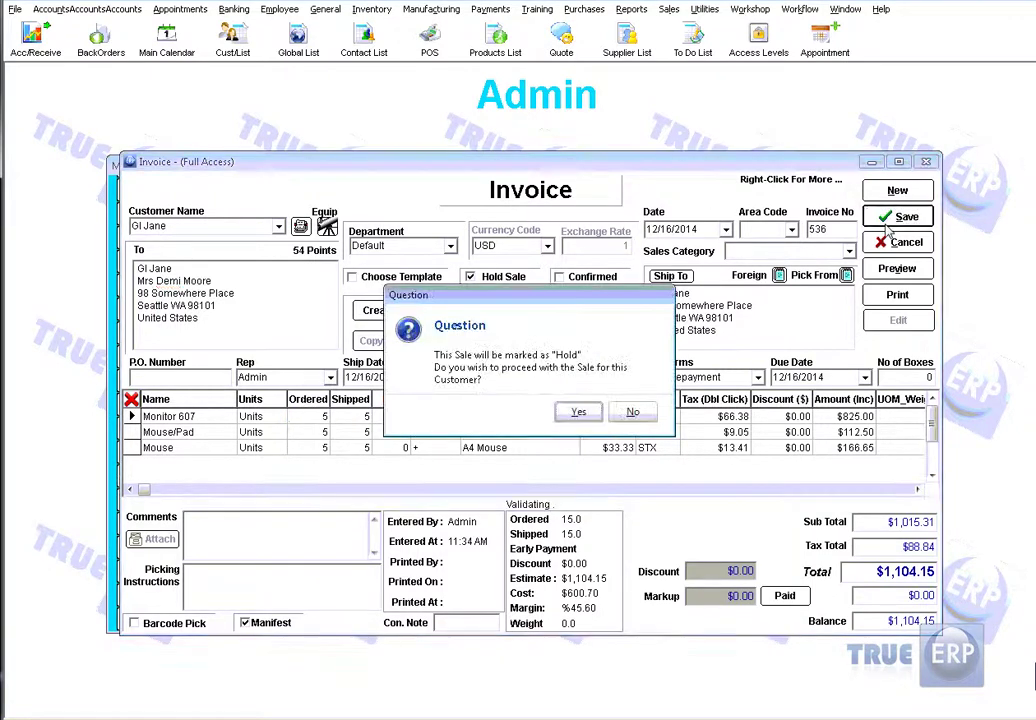
click(578, 412)
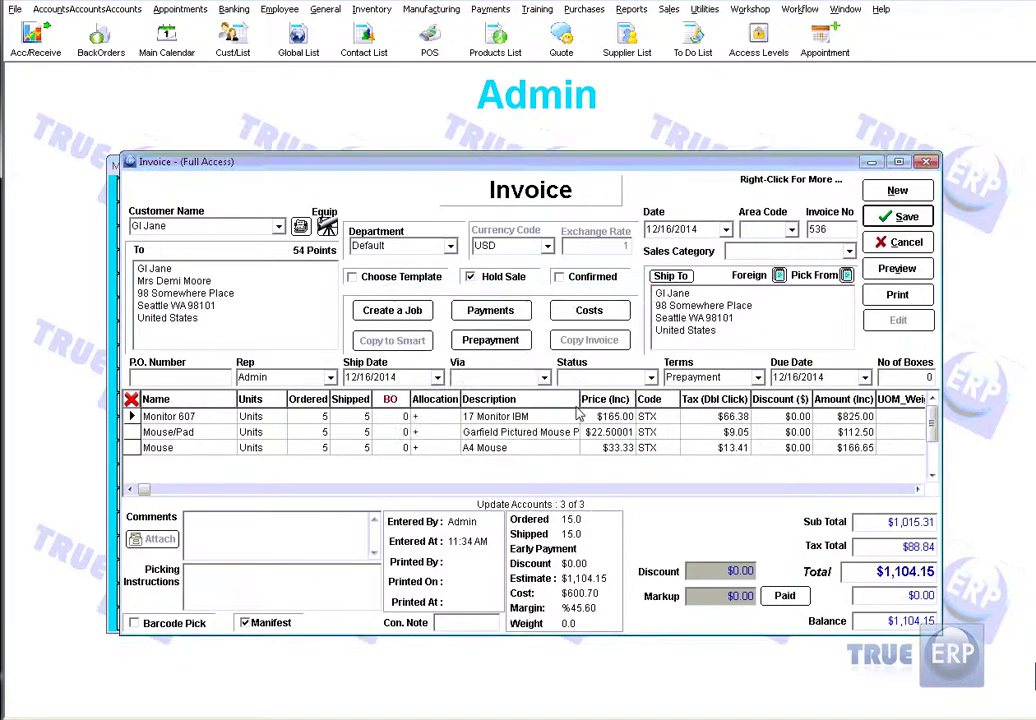